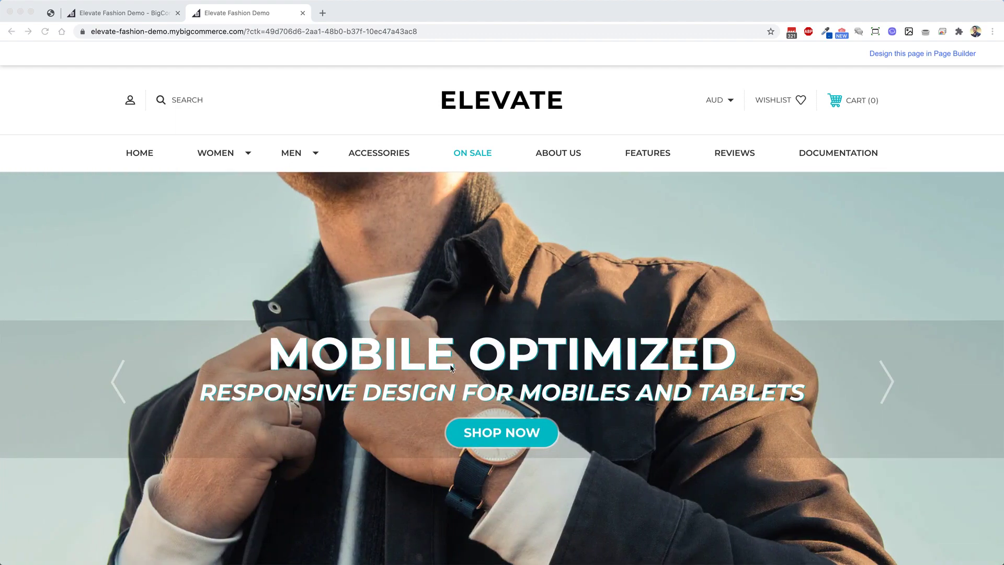
Step: Scroll the Elevate demo home page down until the Shop by Category image tiles show
scroll(455, 366, "down", 2)
scroll(455, 368, "down", 8)
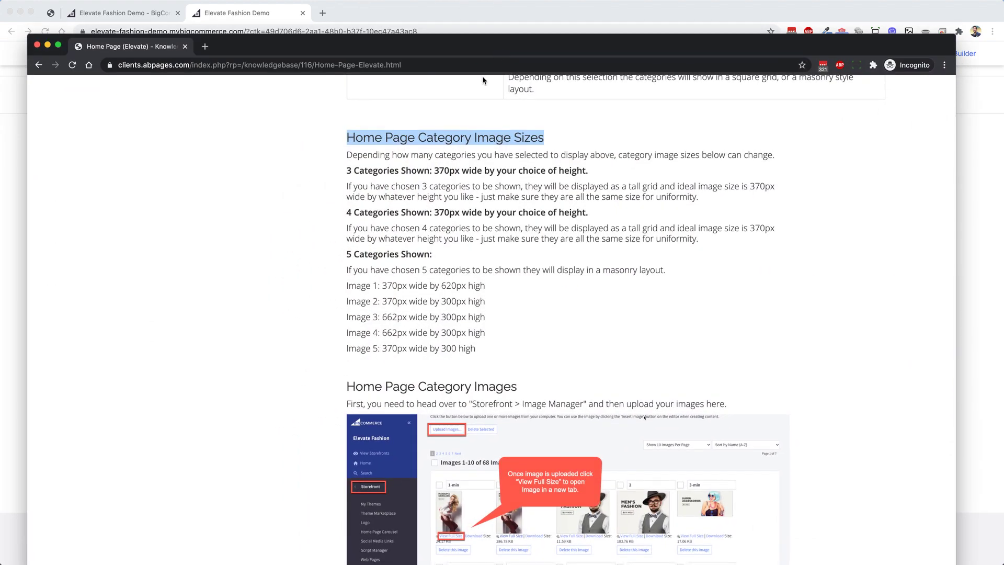
scroll(475, 298, "up", 15)
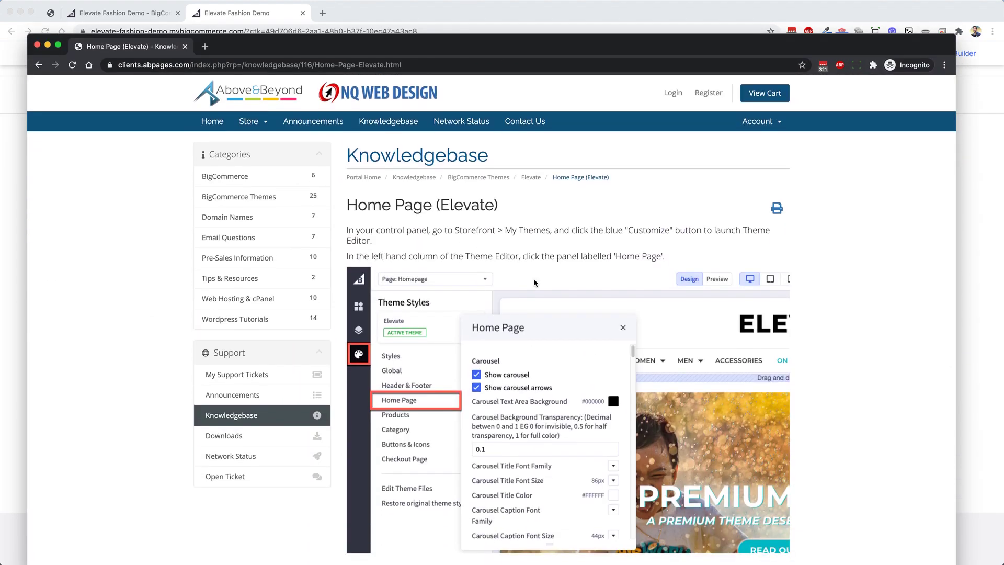
scroll(533, 282, "down", 1)
scroll(555, 173, "up", 3)
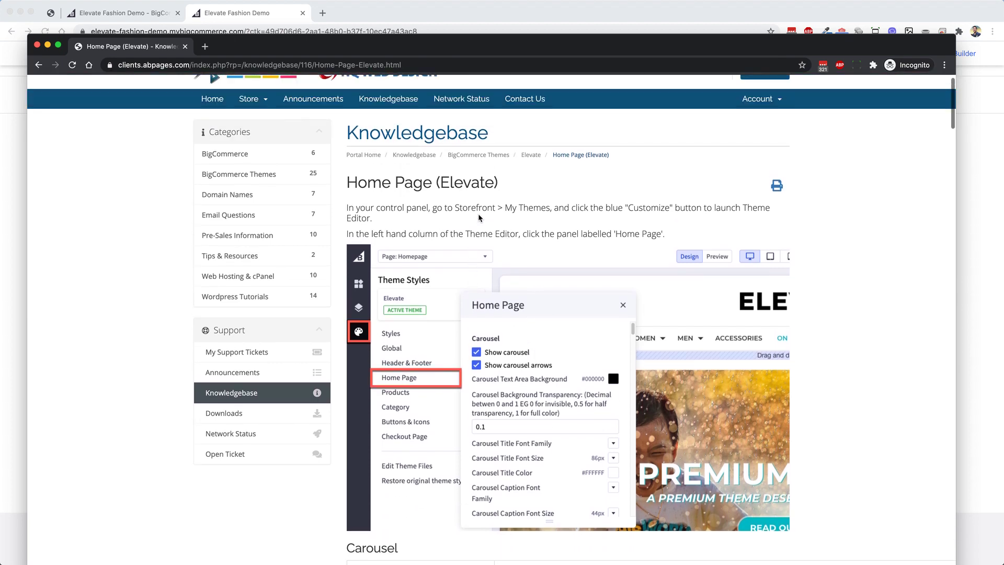
left_click(530, 176)
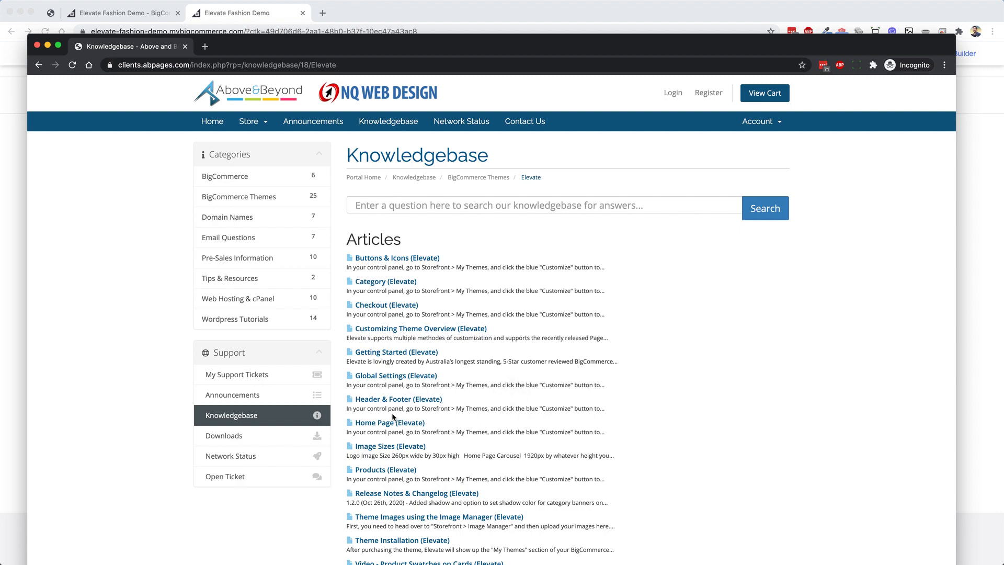
left_click(387, 423)
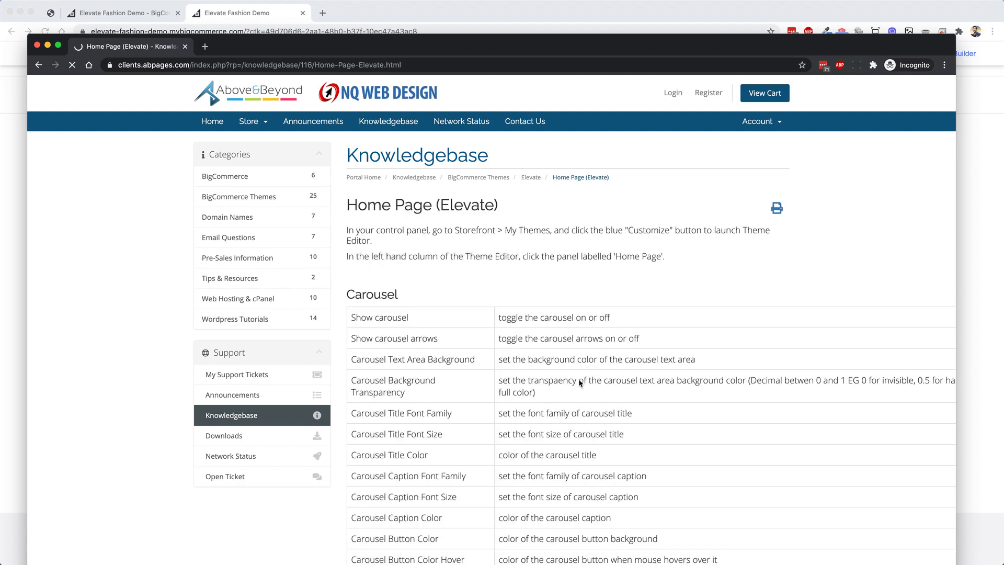
scroll(578, 379, "down", 20)
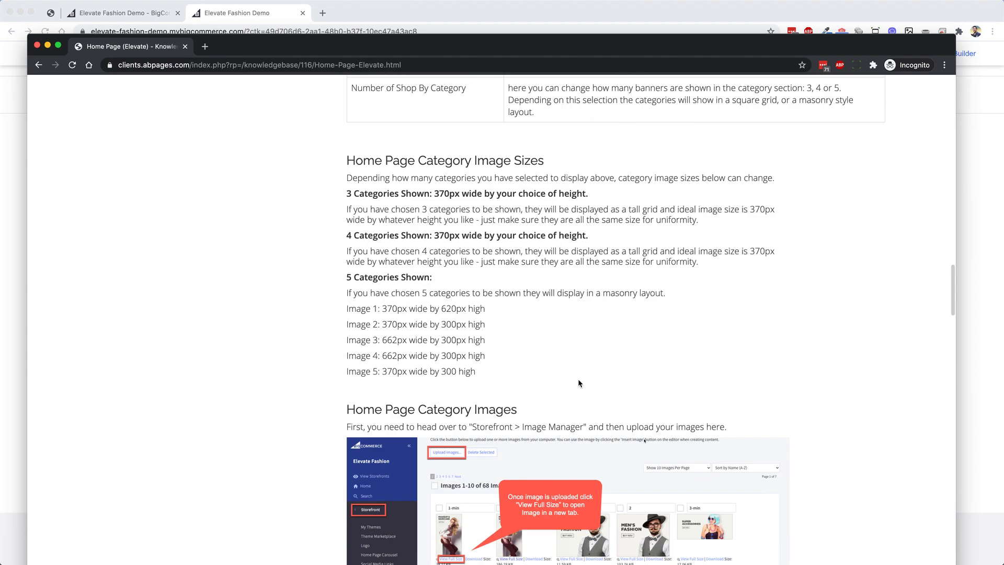
scroll(579, 379, "down", 2)
scroll(578, 378, "up", 1)
left_click_drag(363, 127, 543, 121)
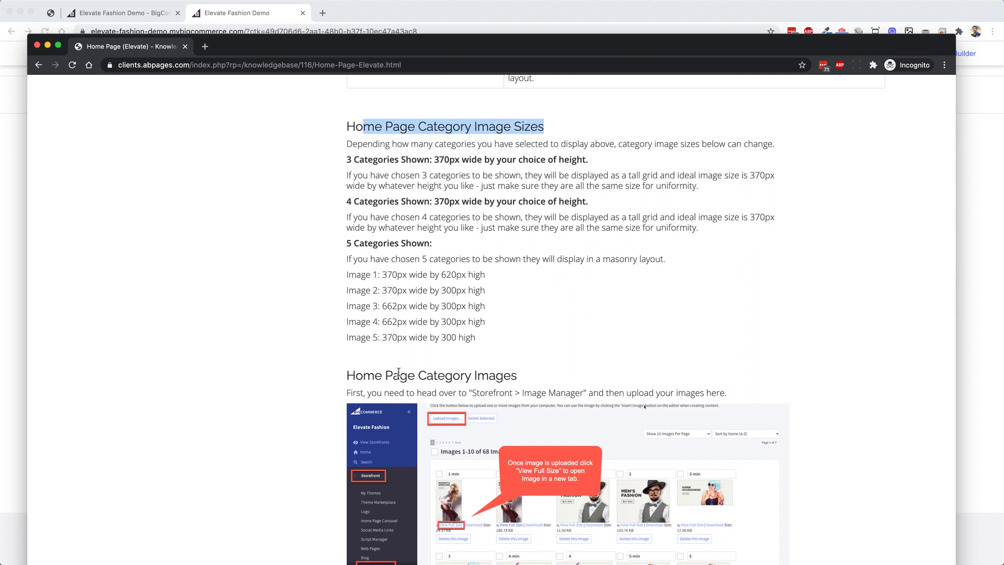
left_click_drag(343, 276, 475, 338)
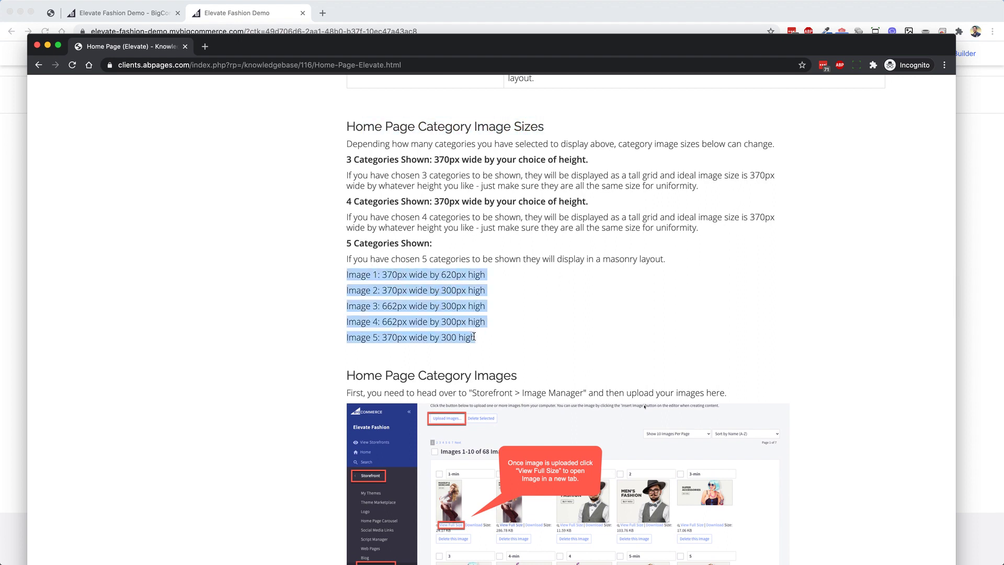
scroll(523, 322, "down", 2)
left_click_drag(424, 53, 411, 69)
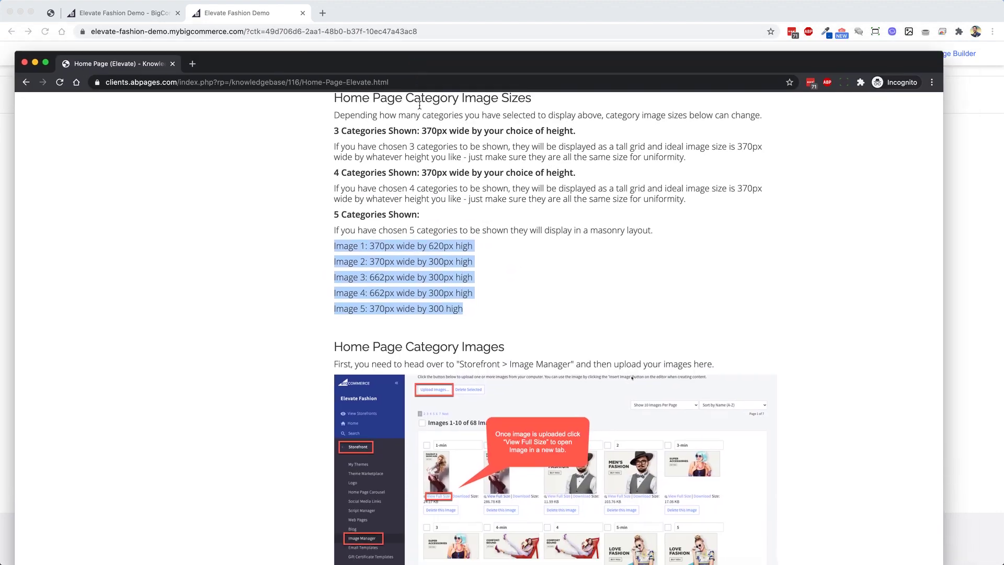
left_click(372, 253)
left_click_drag(370, 246, 471, 245)
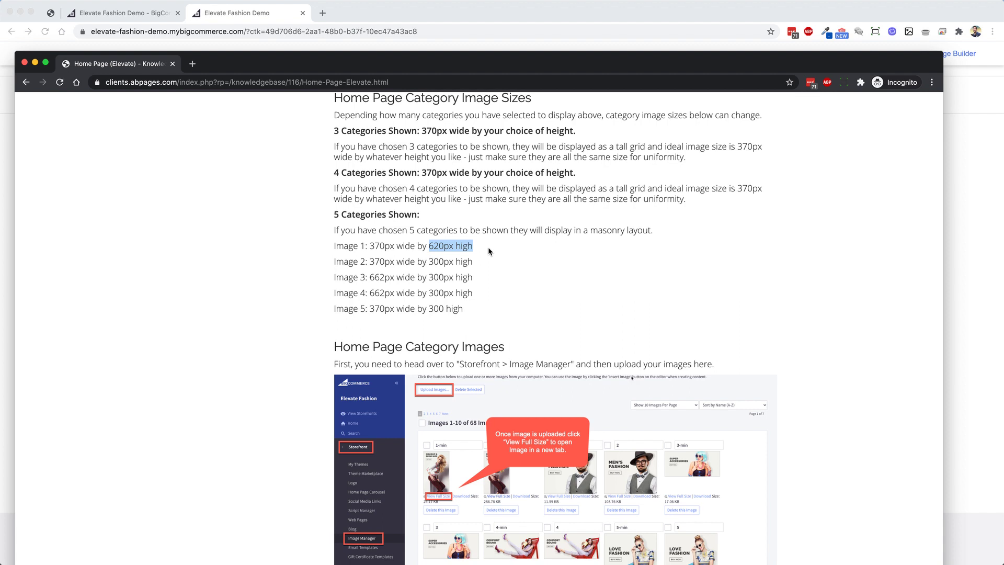
left_click(443, 248)
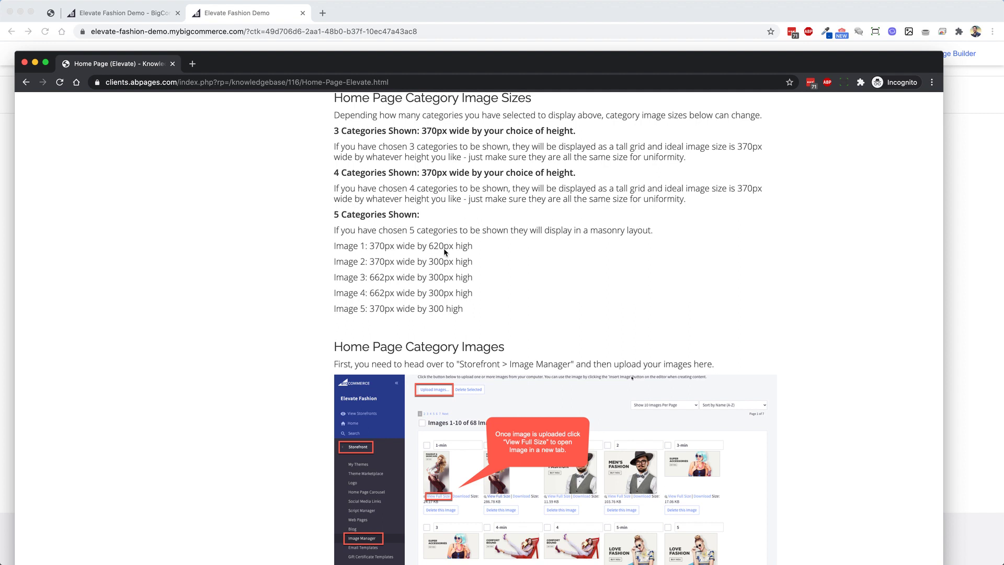
scroll(444, 243, "down", 1)
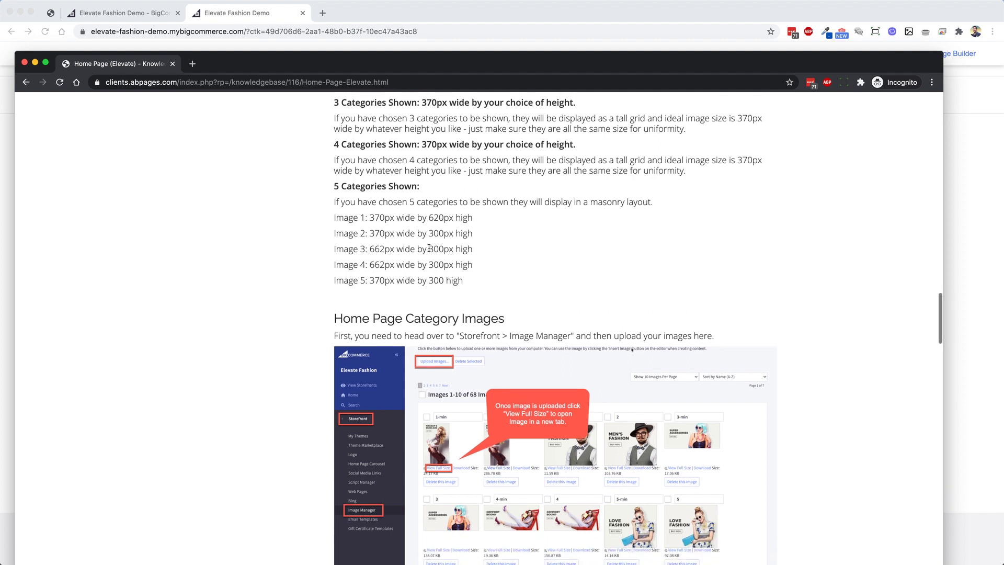
scroll(444, 243, "down", 1)
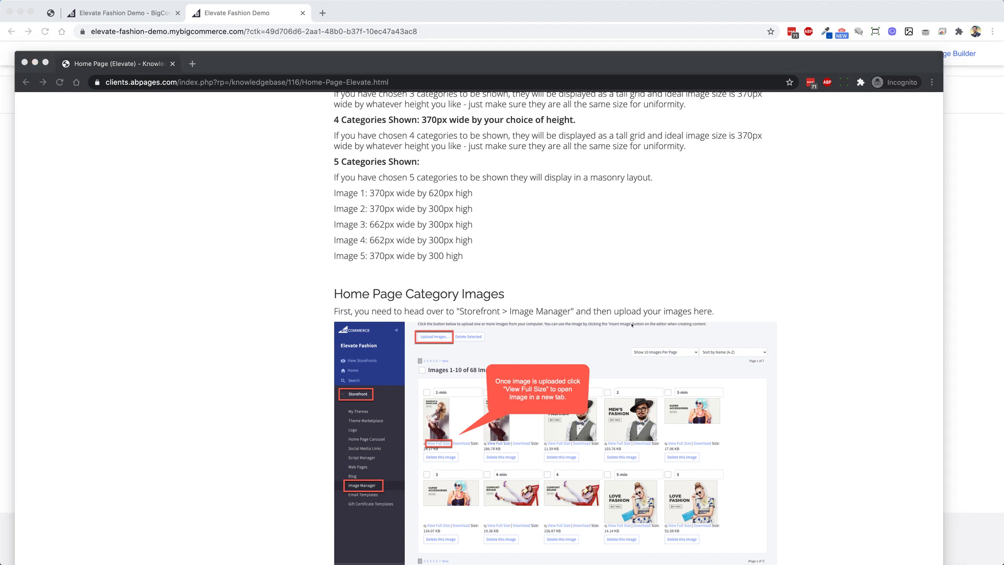
Step: Preview c1-demo.jpg from the Home Category Section folder, then return to the Elevate storefront
left_click_drag(3, 215, 273, 241)
left_click(294, 253)
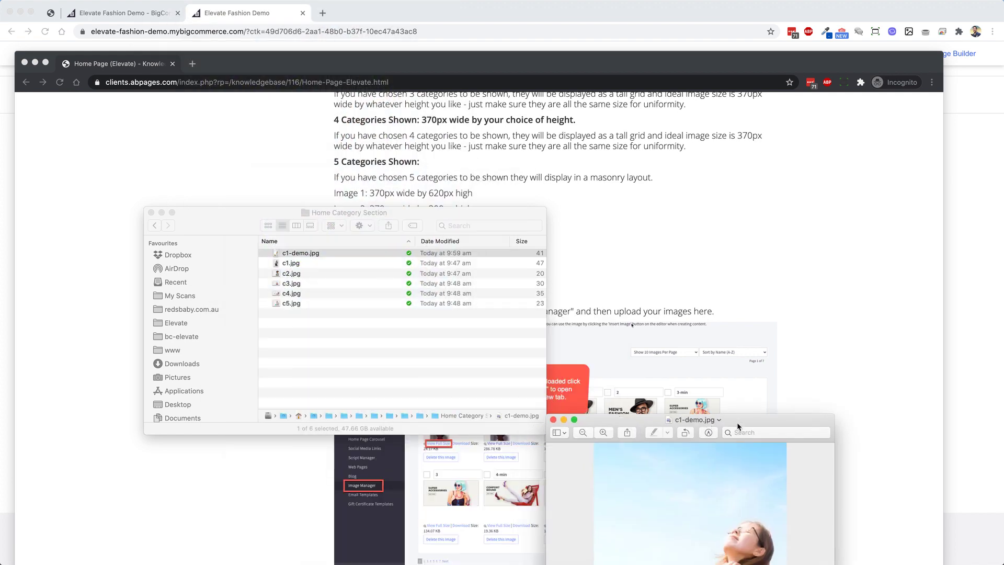
left_click_drag(805, 418, 524, 133)
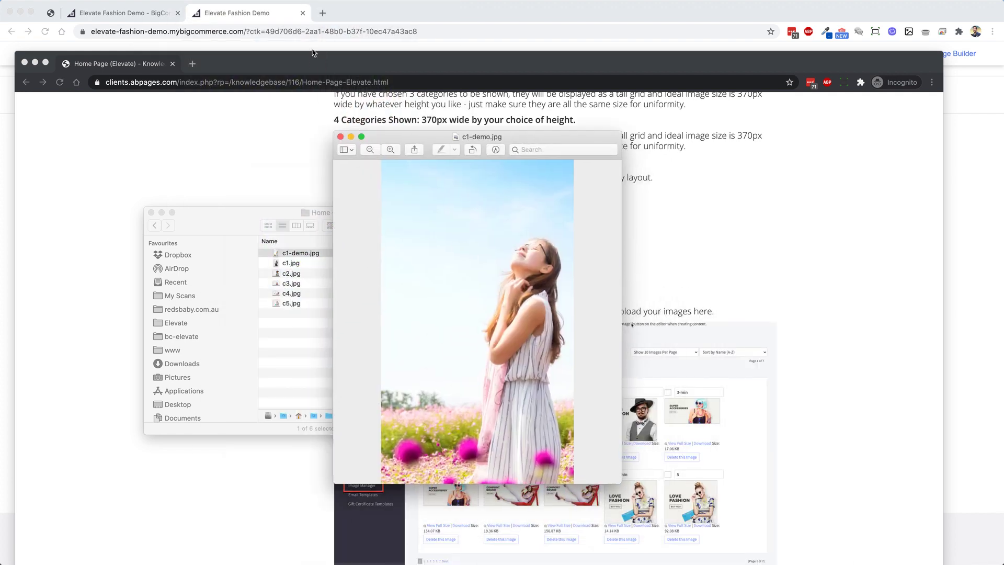
left_click(215, 16)
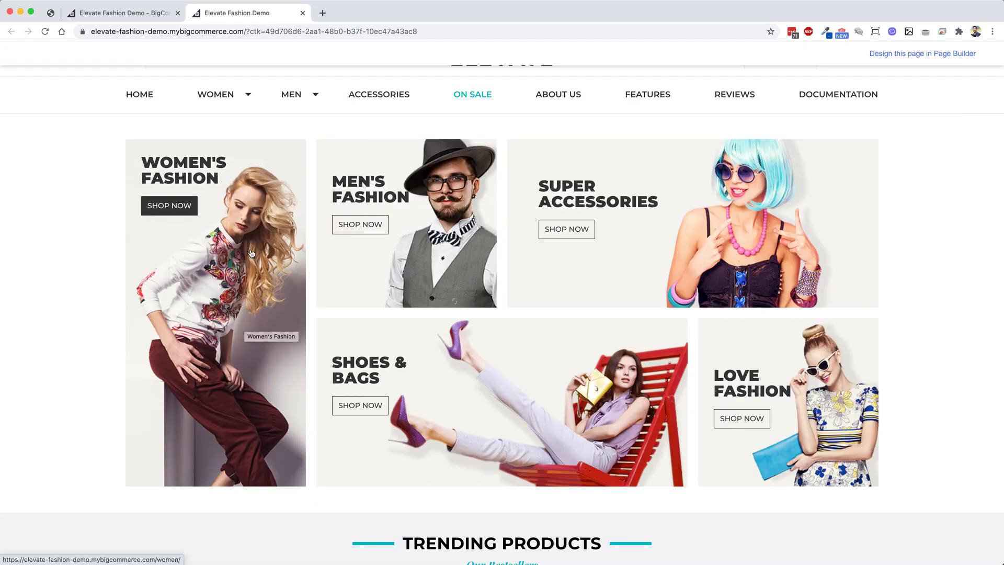
Step: In the admin panel, go to Storefront > Image Manager and start a new image upload
left_click(149, 17)
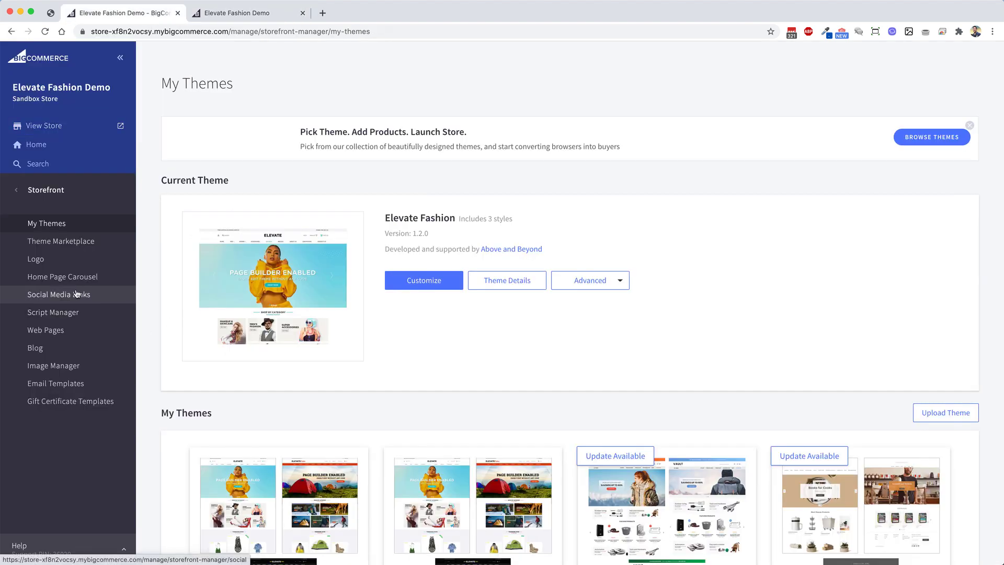
left_click(59, 367)
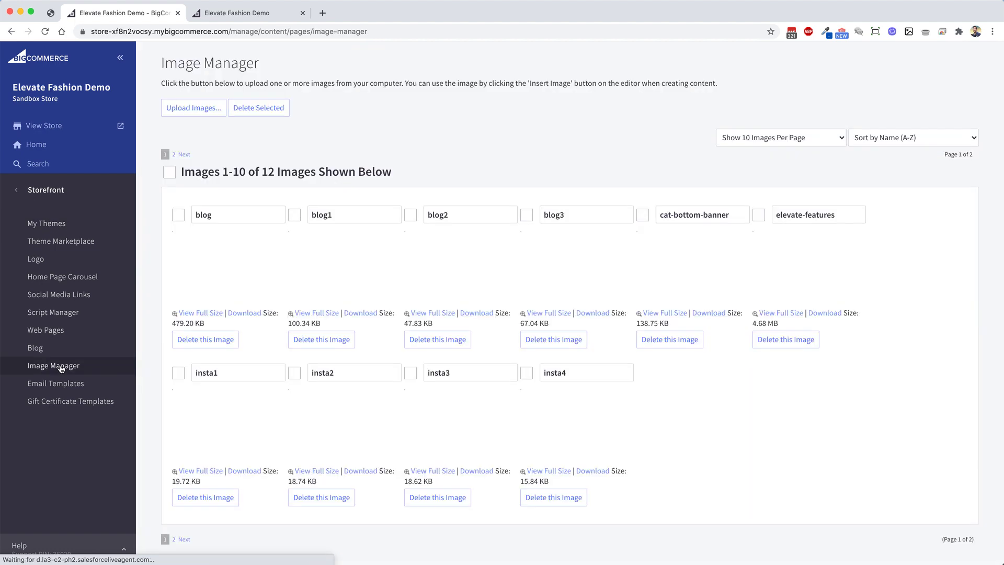
left_click(189, 114)
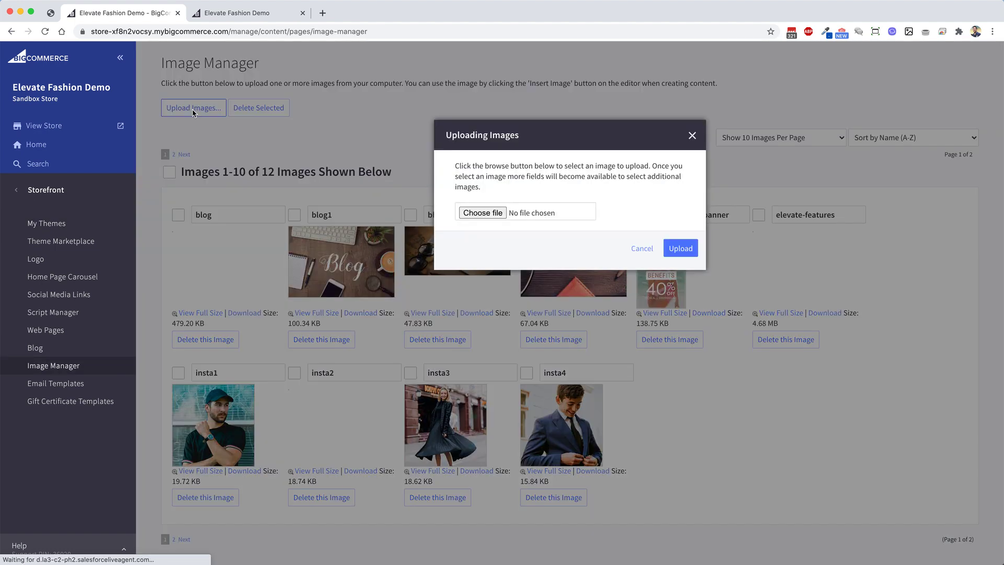
Step: Upload c1-demo.jpg from Elevate > Fashion - Parent > Banners > Home Category Section
left_click(482, 213)
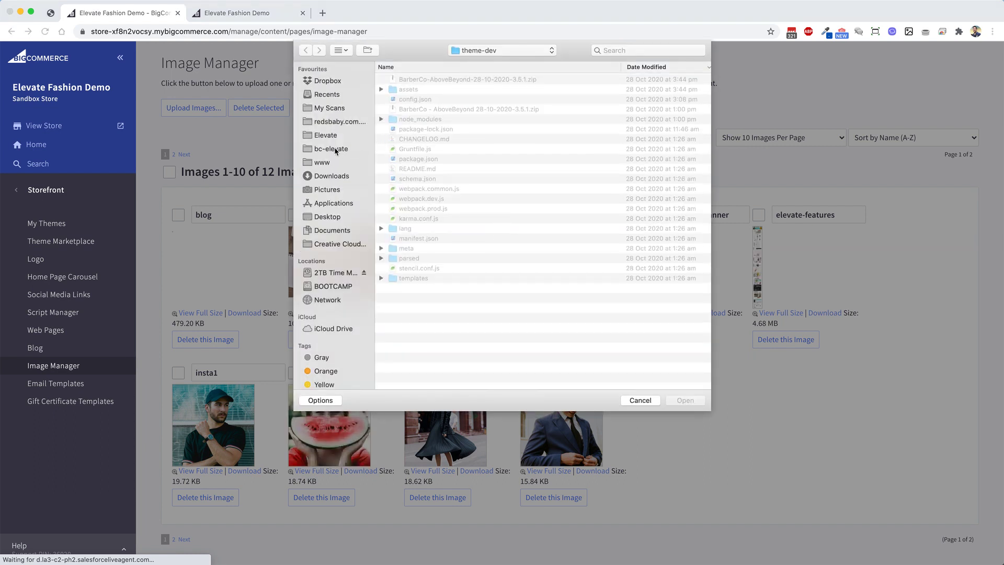
left_click(336, 150)
left_click(316, 135)
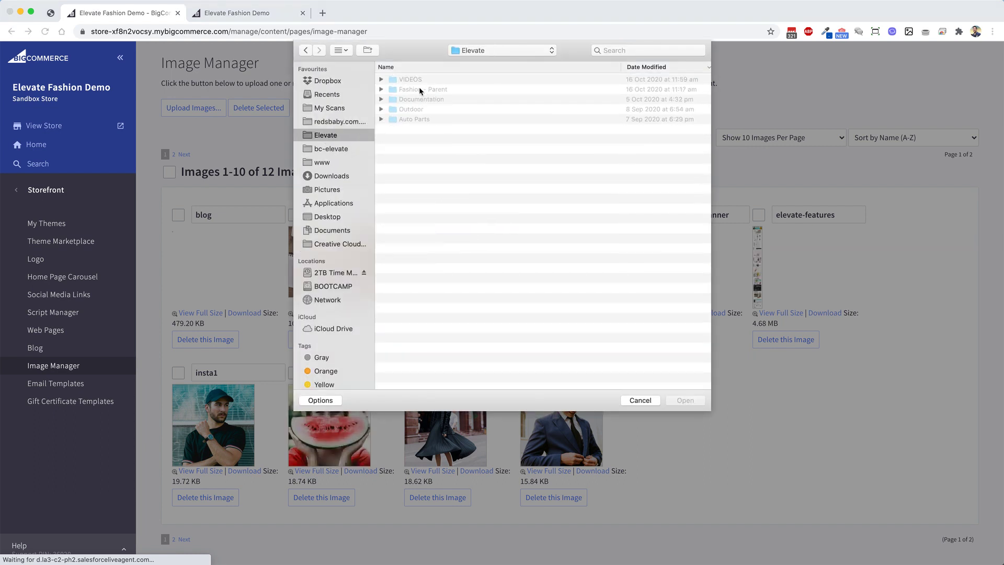
double_click(418, 89)
left_click(415, 80)
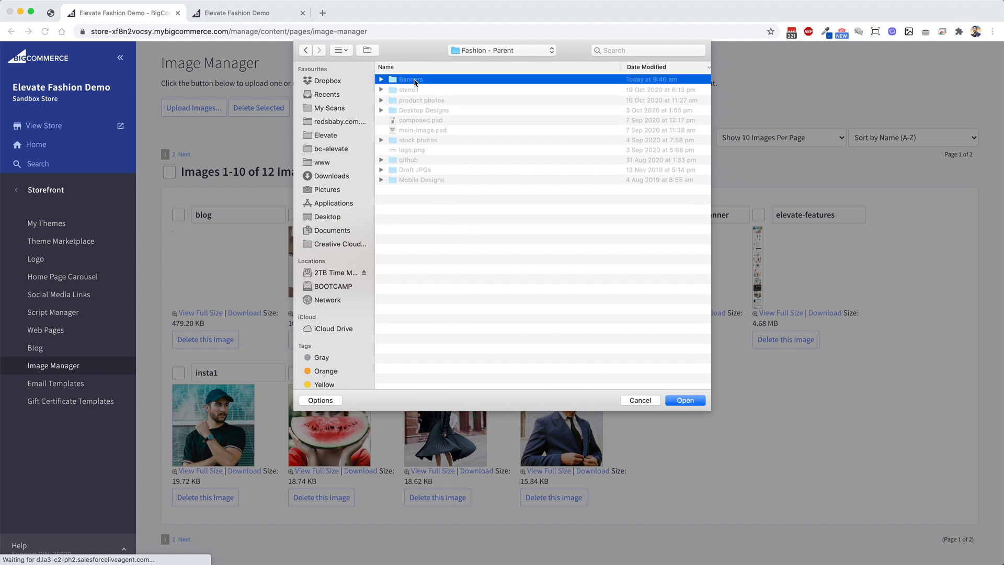
double_click(415, 80)
double_click(436, 79)
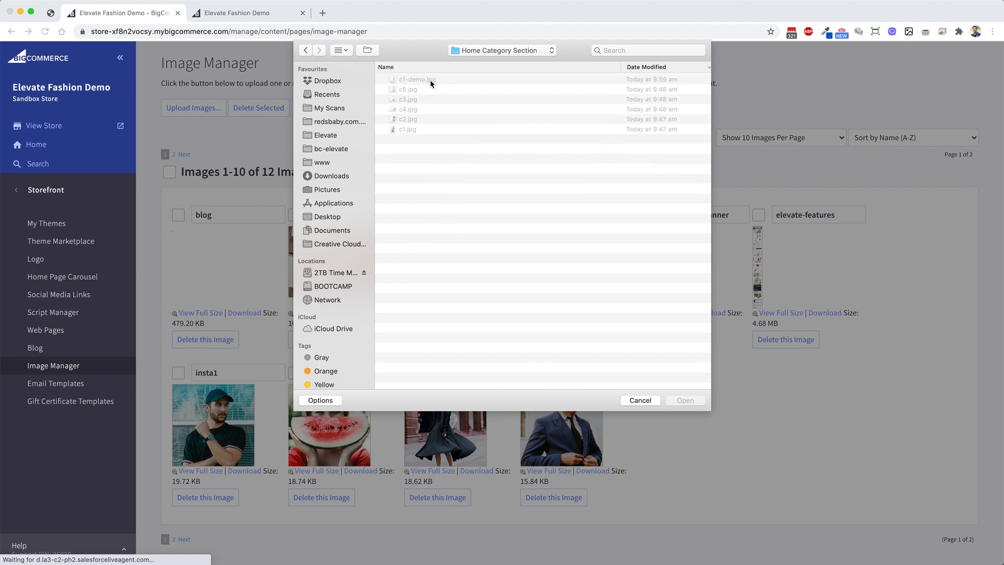
left_click(422, 80)
key("Return")
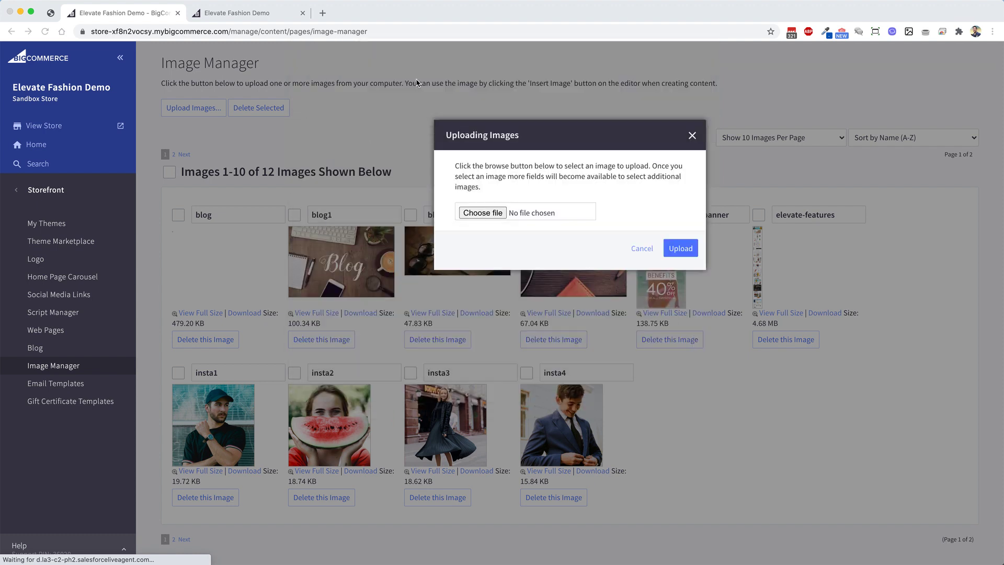
left_click(680, 265)
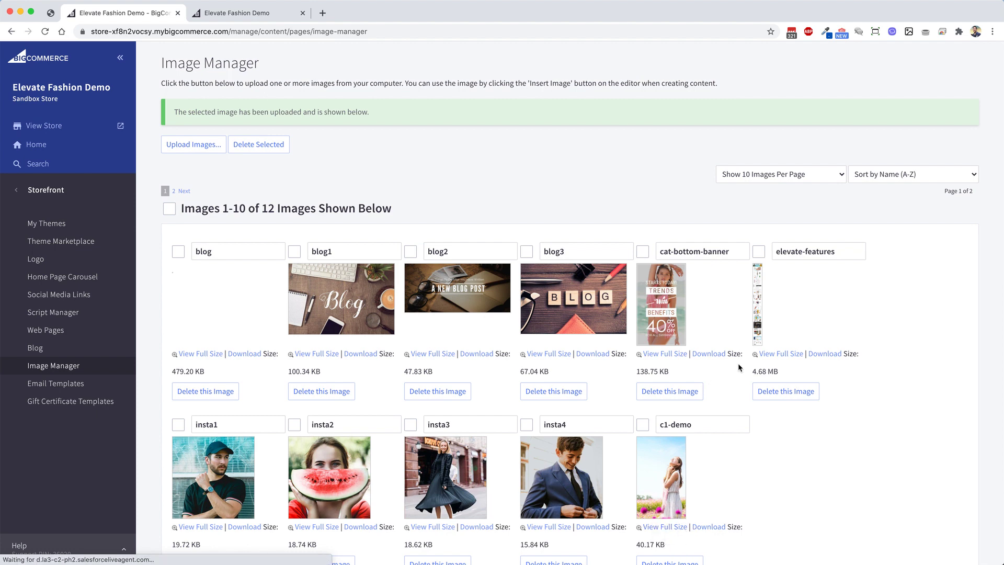
Step: Sort the Image Manager images by Date Modified, newest first
left_click(885, 174)
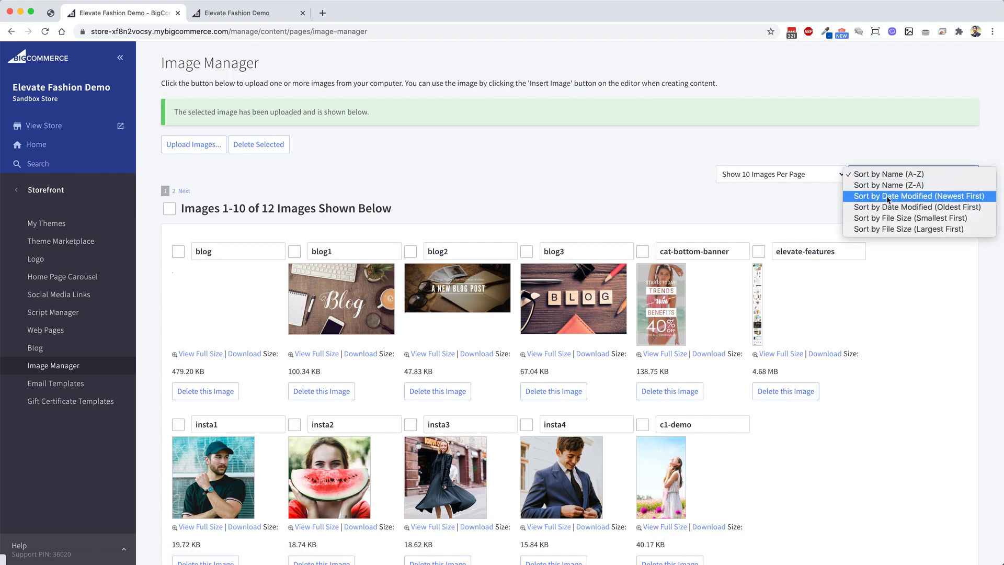
left_click(911, 196)
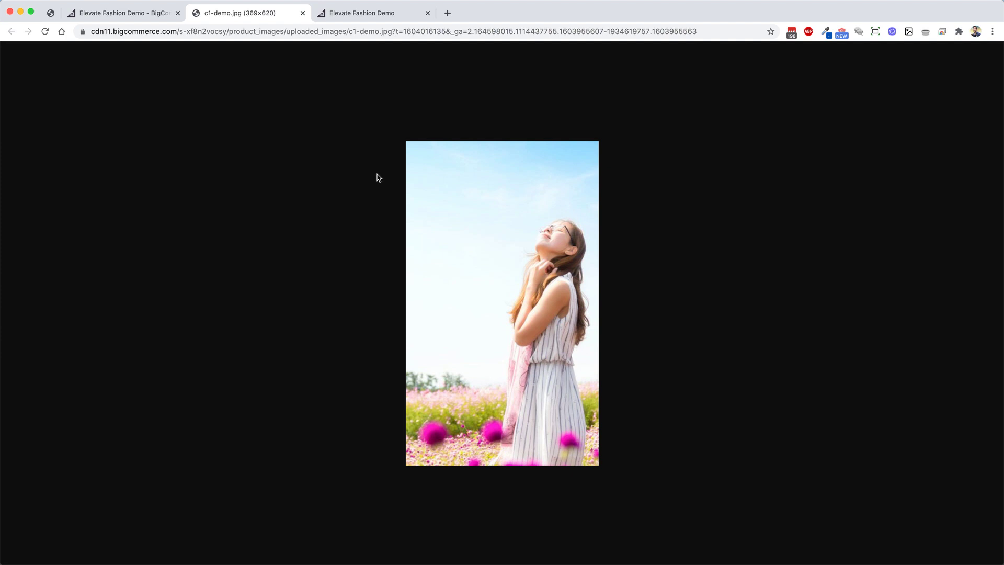
Step: Copy the full-size image URL through c1-demo.jpg, leaving off the trailing query string
left_click_drag(392, 31, 88, 31)
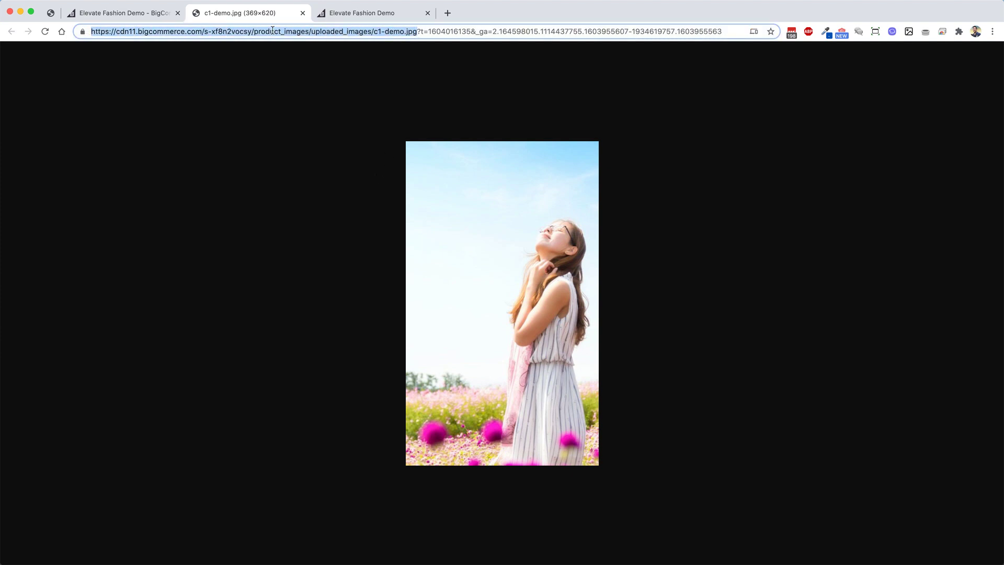
left_click(417, 31)
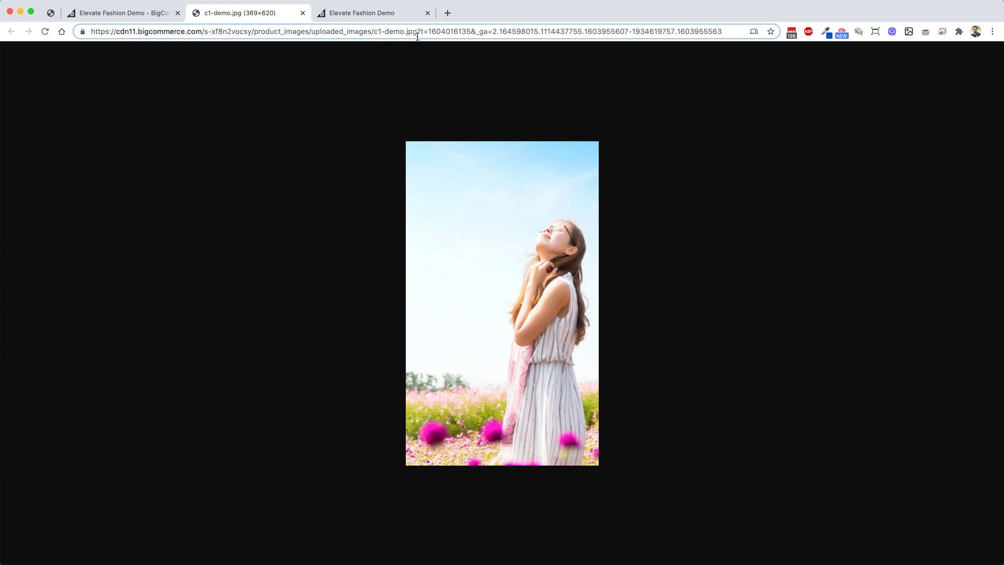
left_click_drag(417, 31, 488, 32)
left_click(442, 30)
left_click_drag(417, 32, 761, 34)
left_click(432, 32)
left_click_drag(417, 31, 83, 31)
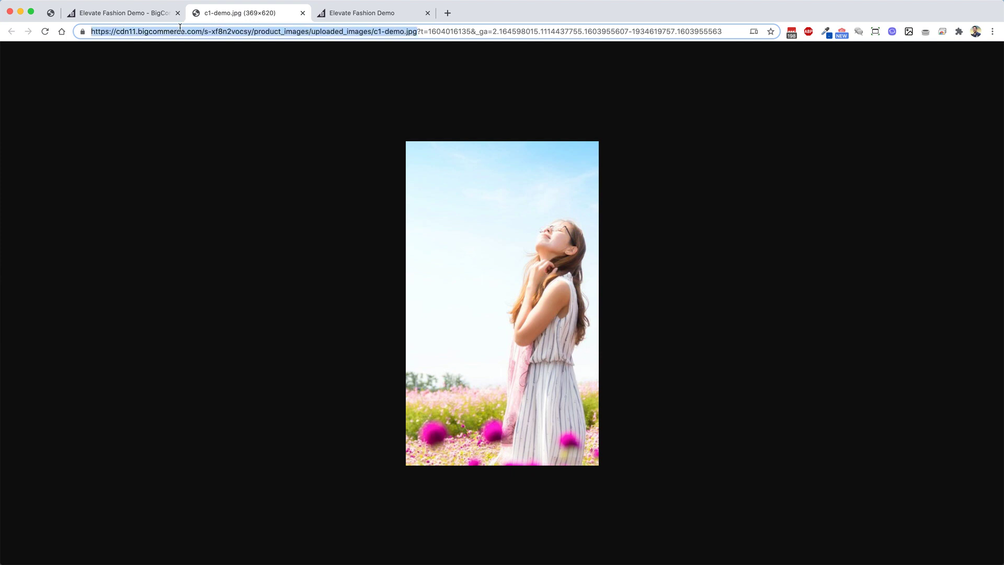
right_click(211, 31)
left_click(249, 111)
Step: From My Themes, open the current Elevate Fashion theme in Page Builder using Customize
left_click(144, 15)
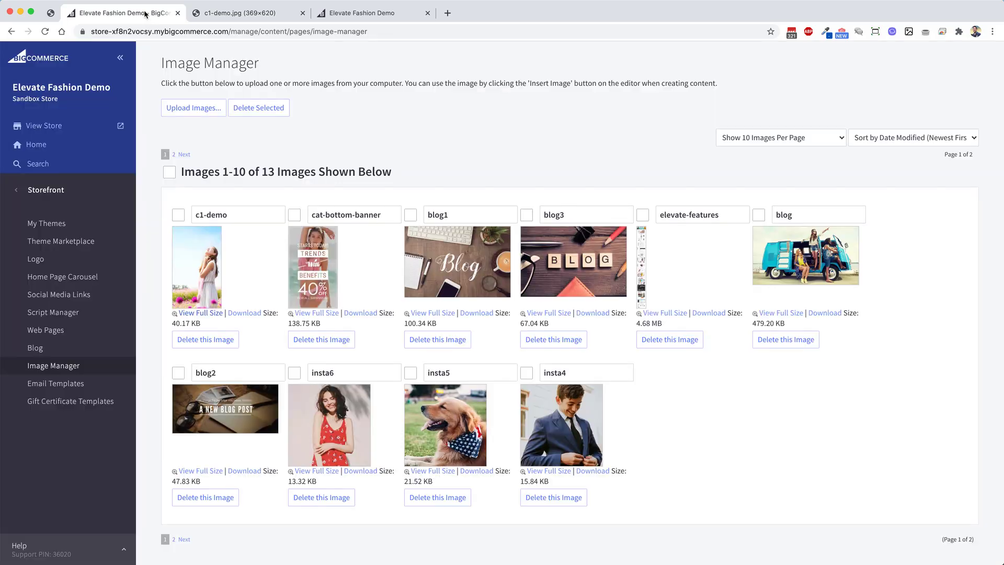
left_click(78, 227)
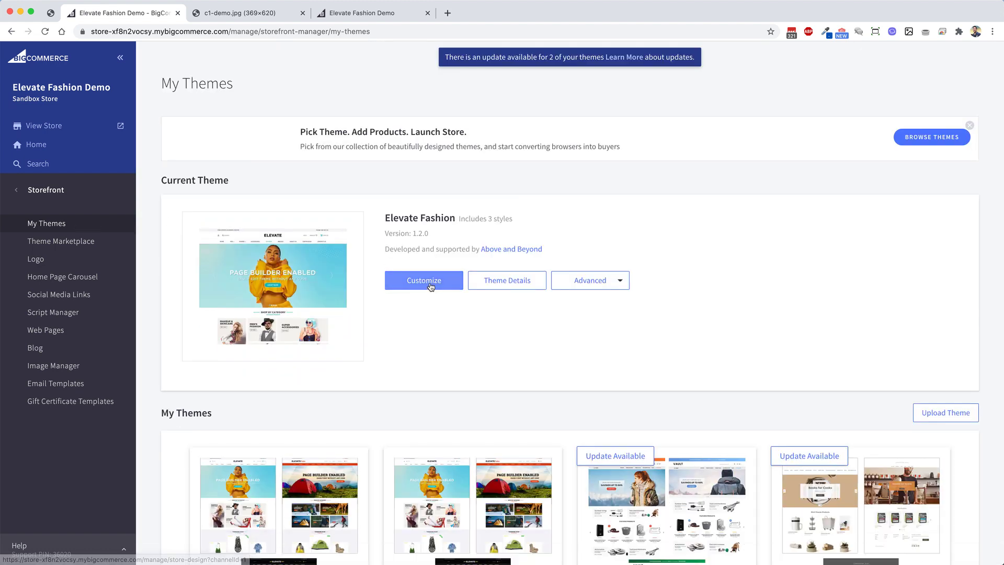
left_click(430, 284)
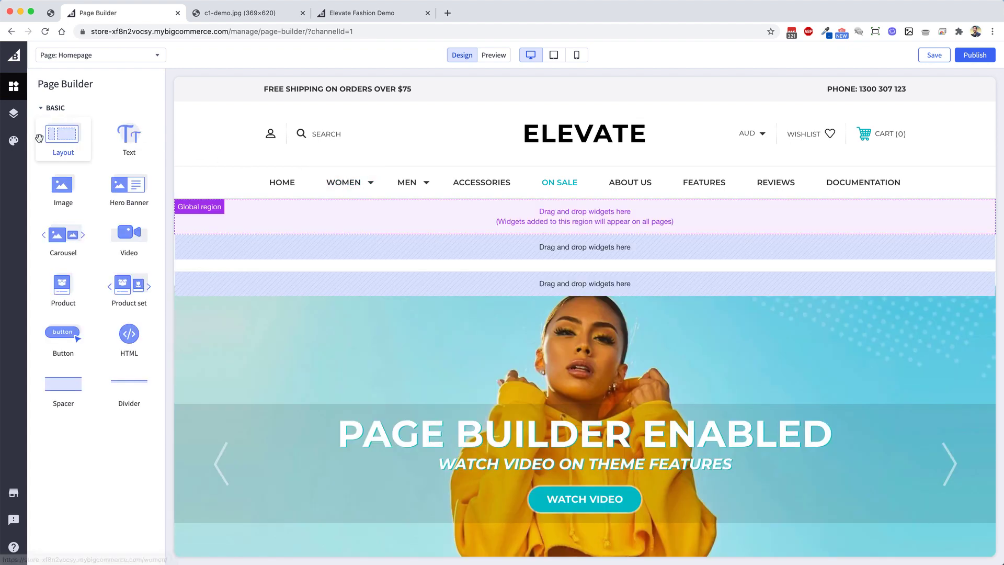
Step: Open Theme Styles > Home Page, scroll to First Category Image, and select its c1.jpg address
left_click(15, 141)
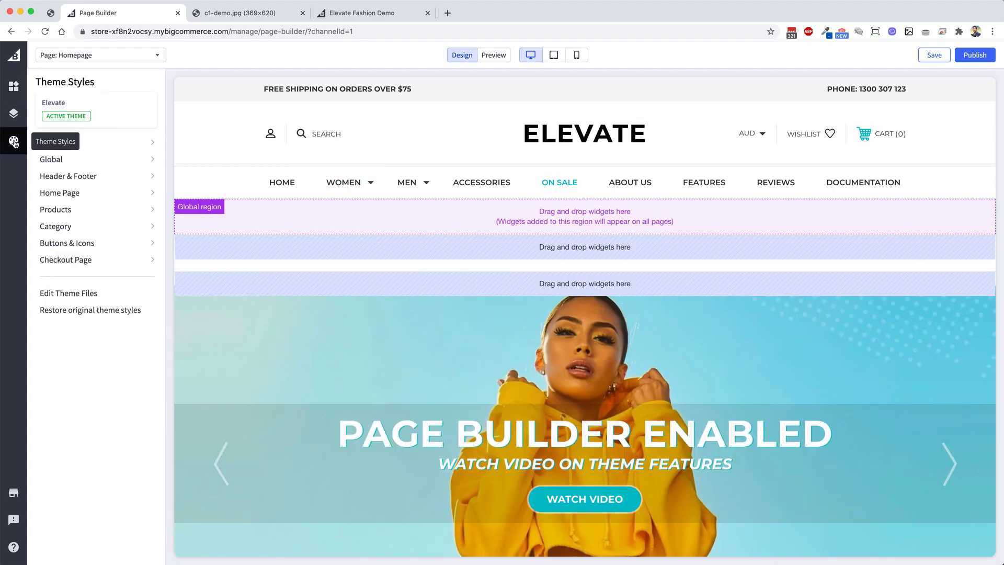
left_click(76, 197)
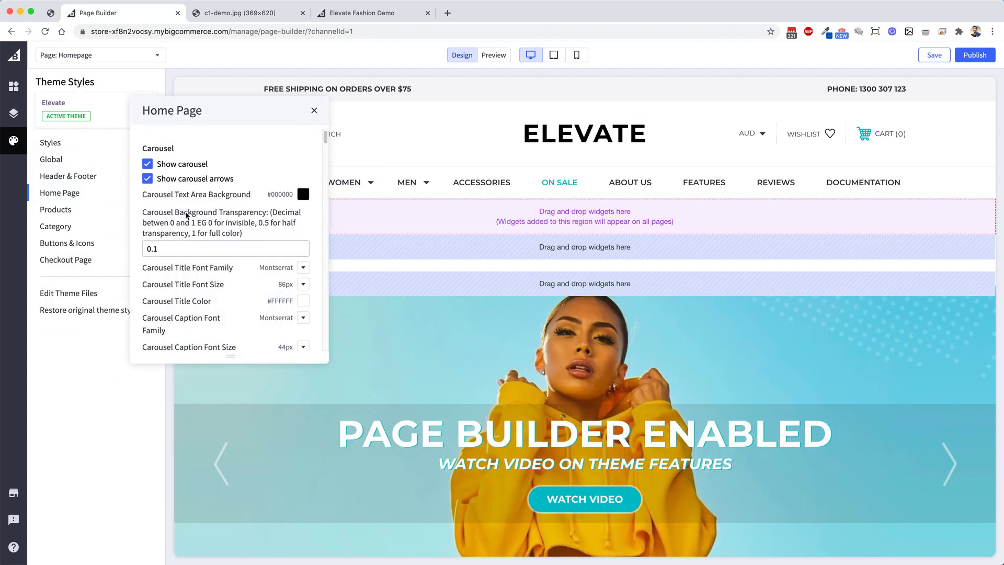
scroll(204, 215, "down", 6)
scroll(205, 216, "down", 8)
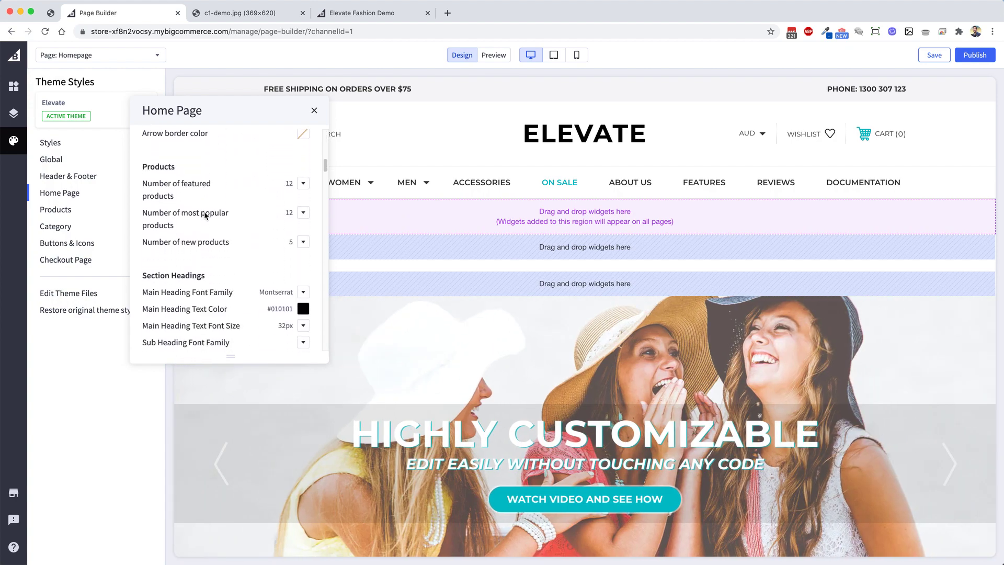
scroll(205, 216, "down", 2)
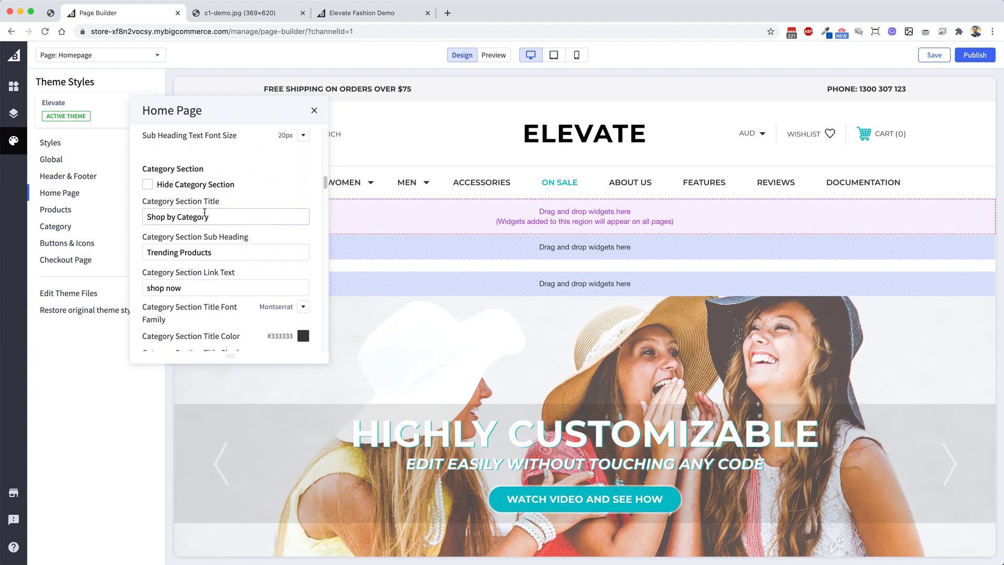
scroll(541, 335, "down", 8)
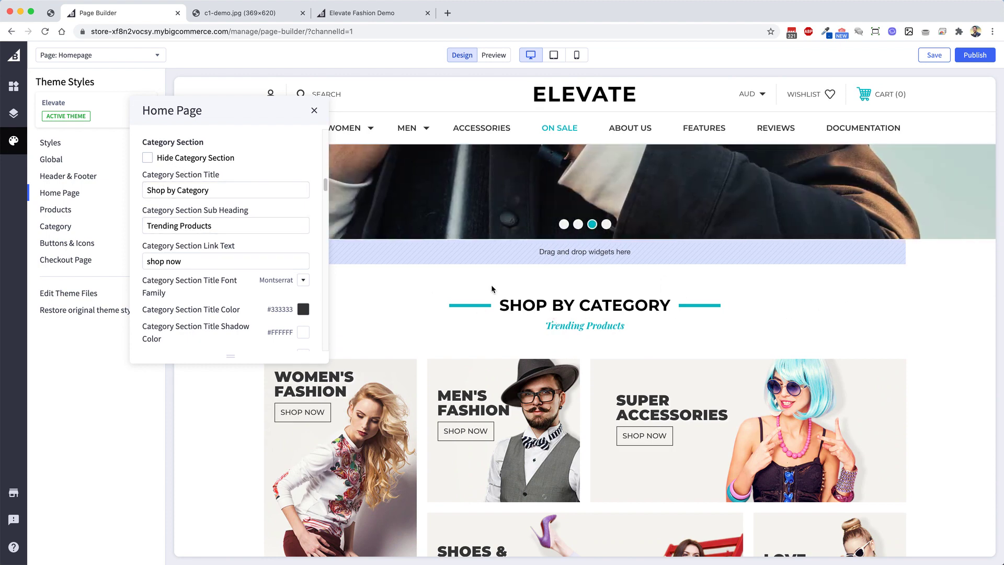
scroll(242, 276, "down", 5)
scroll(242, 276, "down", 5)
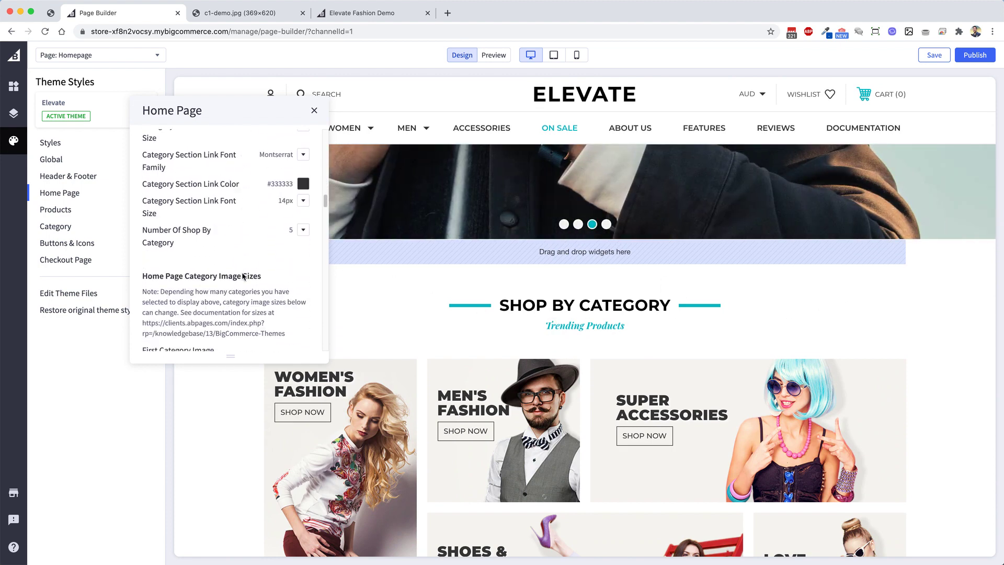
scroll(212, 226, "down", 2)
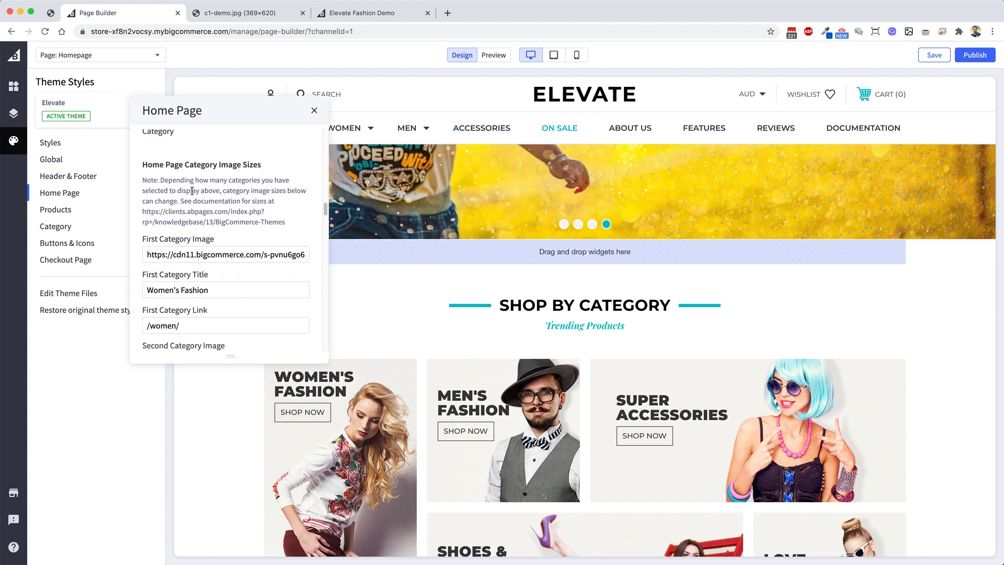
scroll(239, 169, "down", 1)
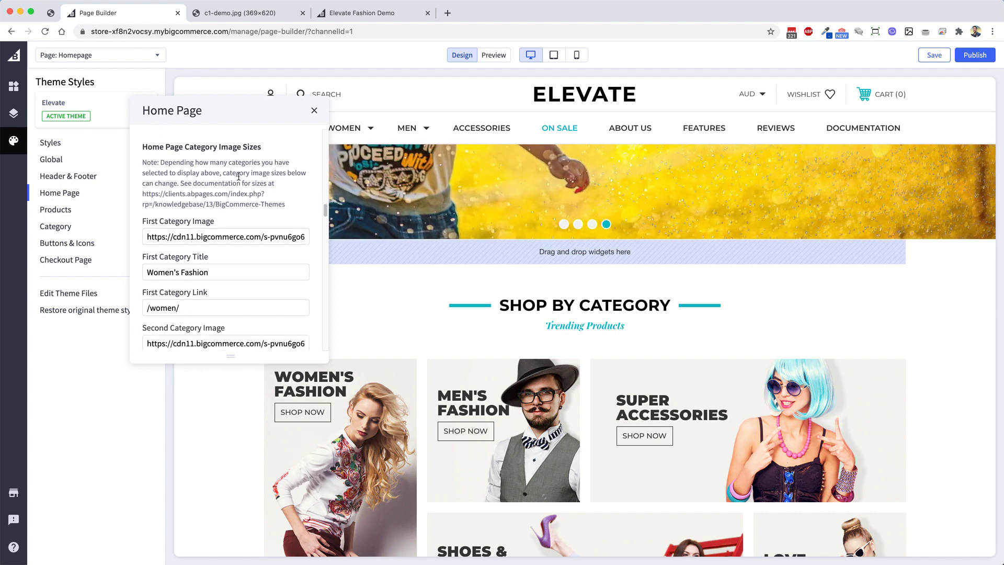
scroll(238, 177, "down", 2)
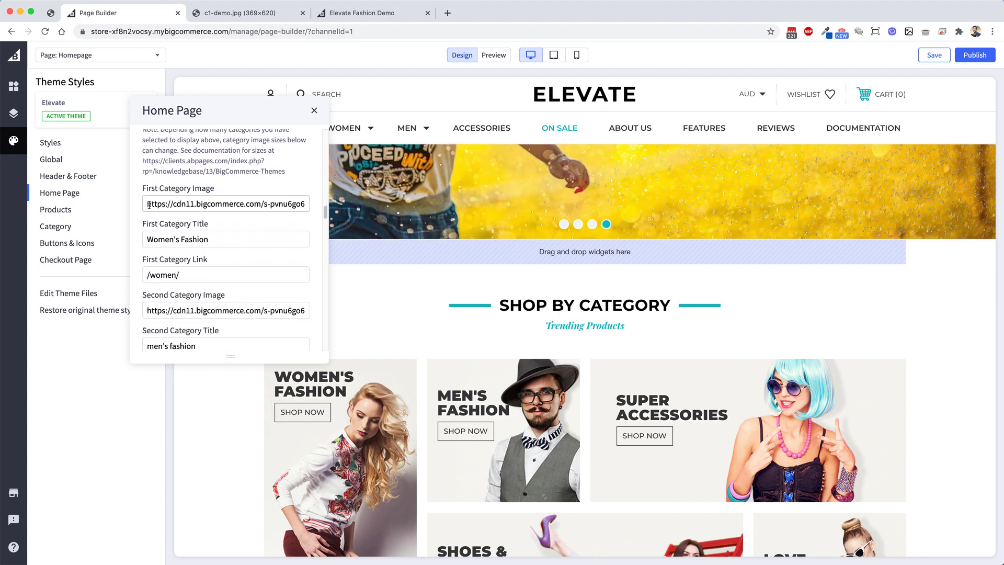
left_click_drag(149, 205, 301, 208)
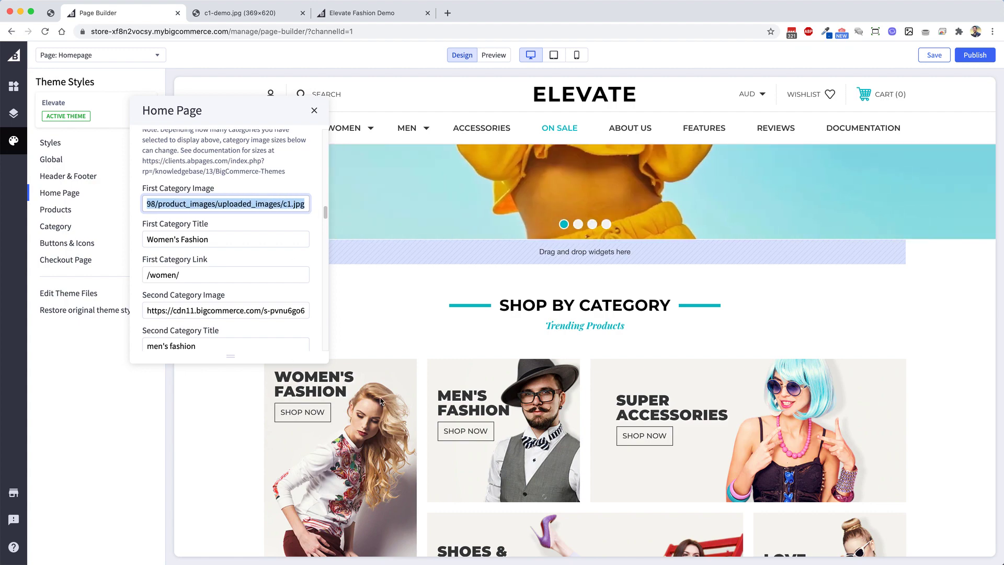
Step: Paste the c1-demo.jpg URL into First Category Image and close the Home Page settings
scroll(381, 410, "down", 1)
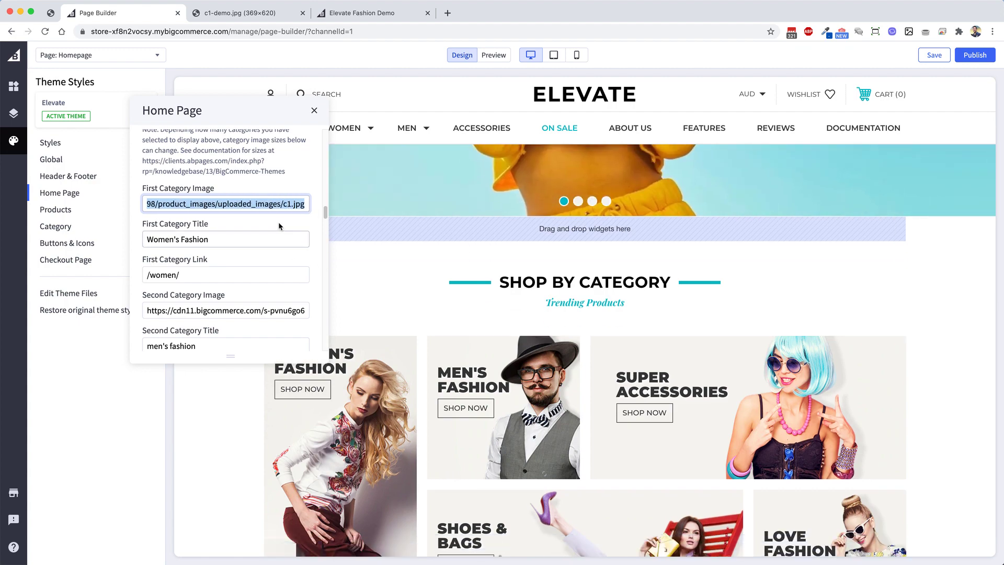
right_click(229, 206)
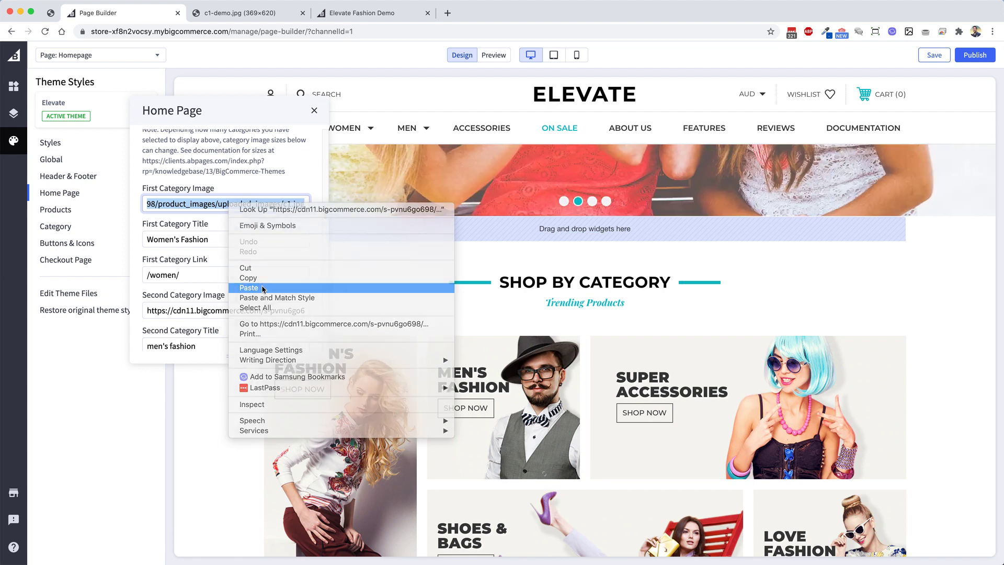
left_click(263, 288)
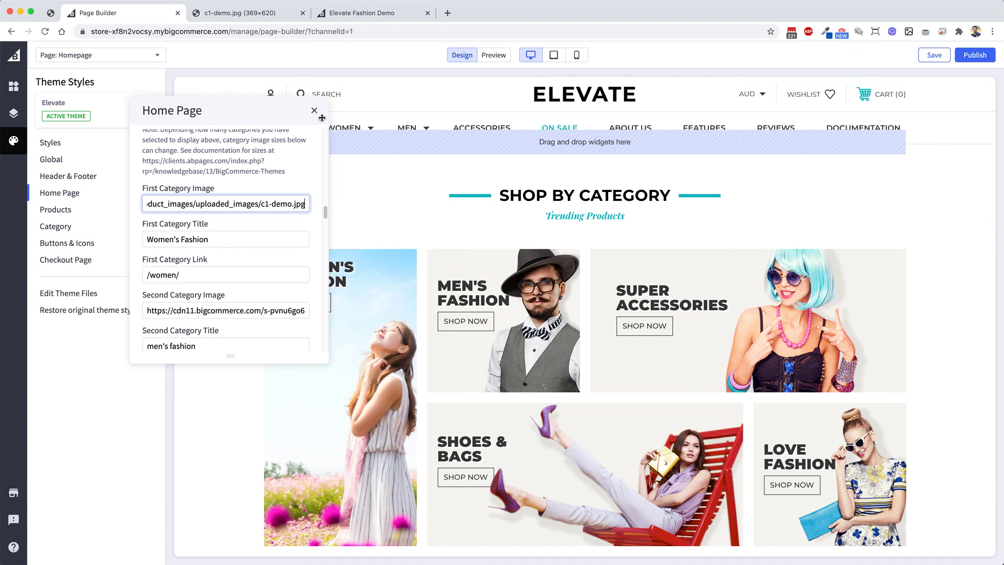
left_click(314, 110)
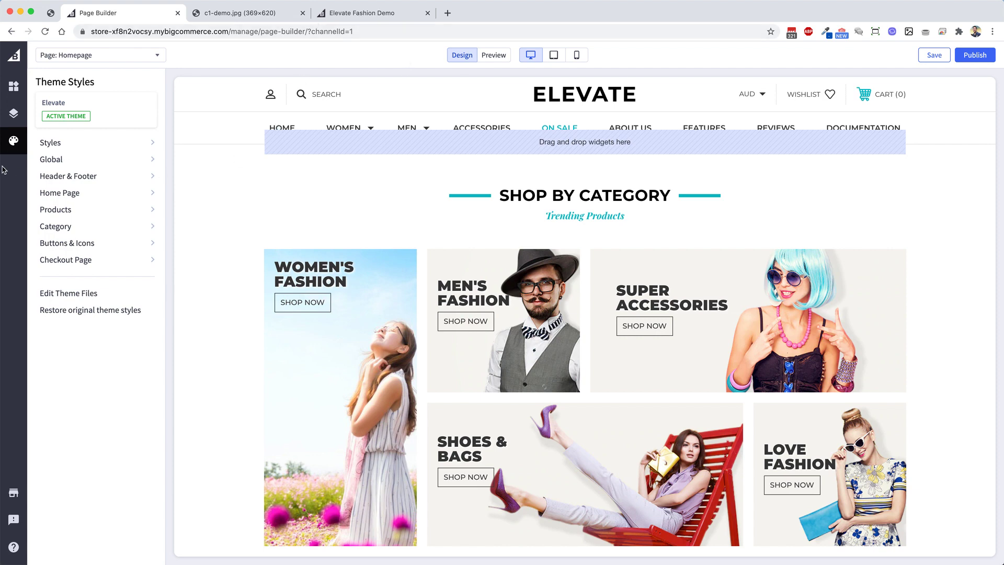
Step: Reopen Home Page settings at the category image fields, then bring forward the Elevate knowledge-base article
left_click(89, 197)
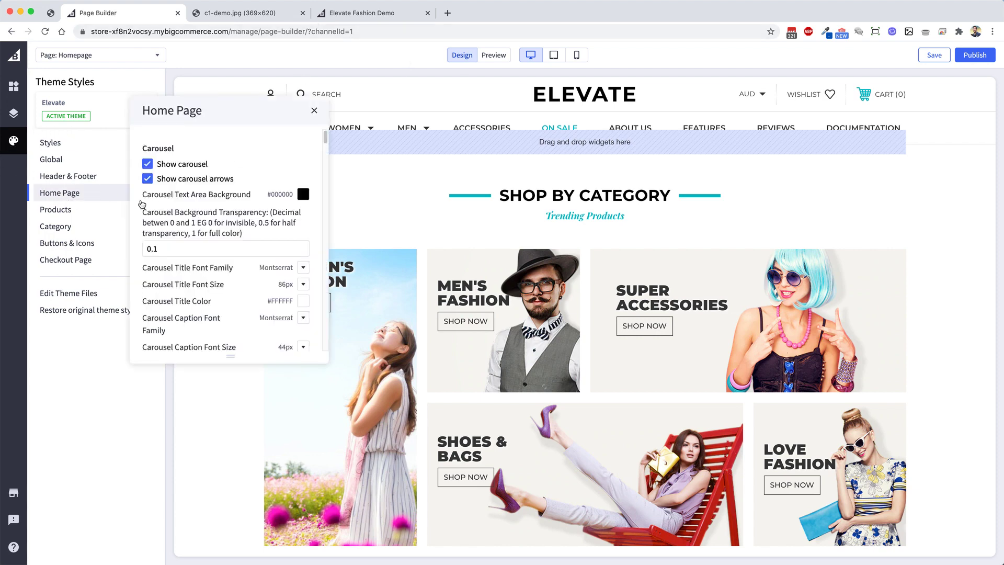
scroll(227, 215, "down", 3)
scroll(227, 214, "down", 15)
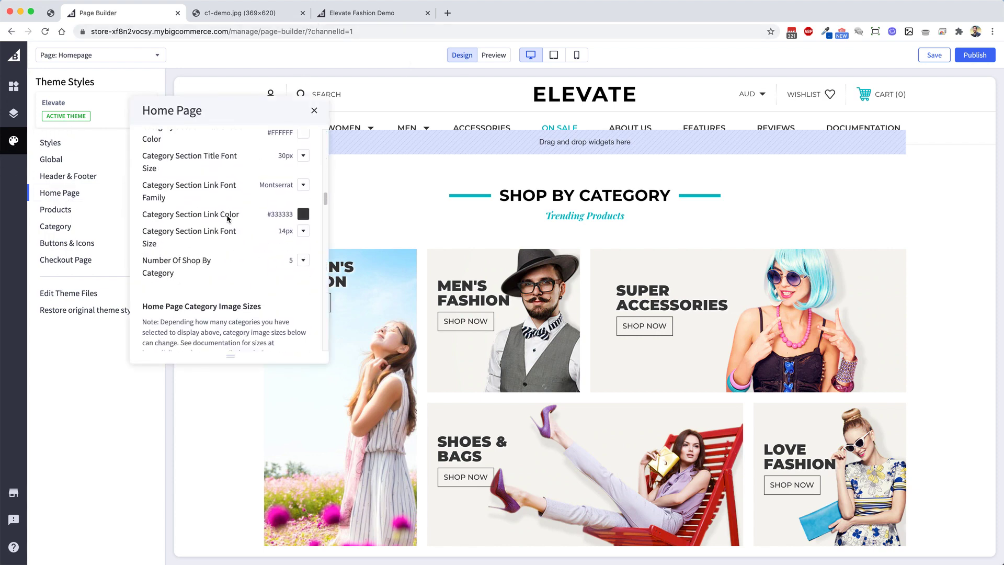
scroll(226, 215, "down", 3)
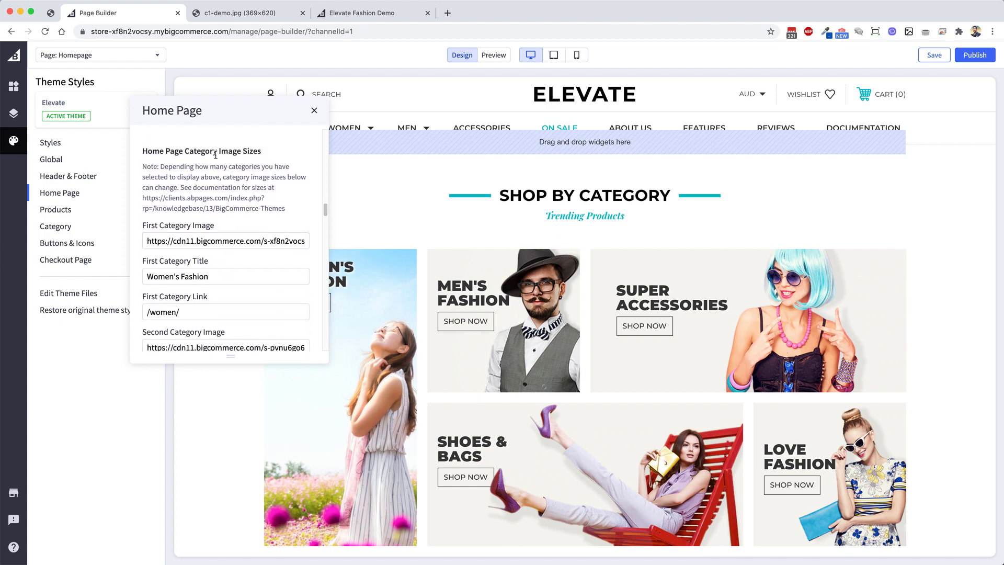
scroll(256, 229, "down", 2)
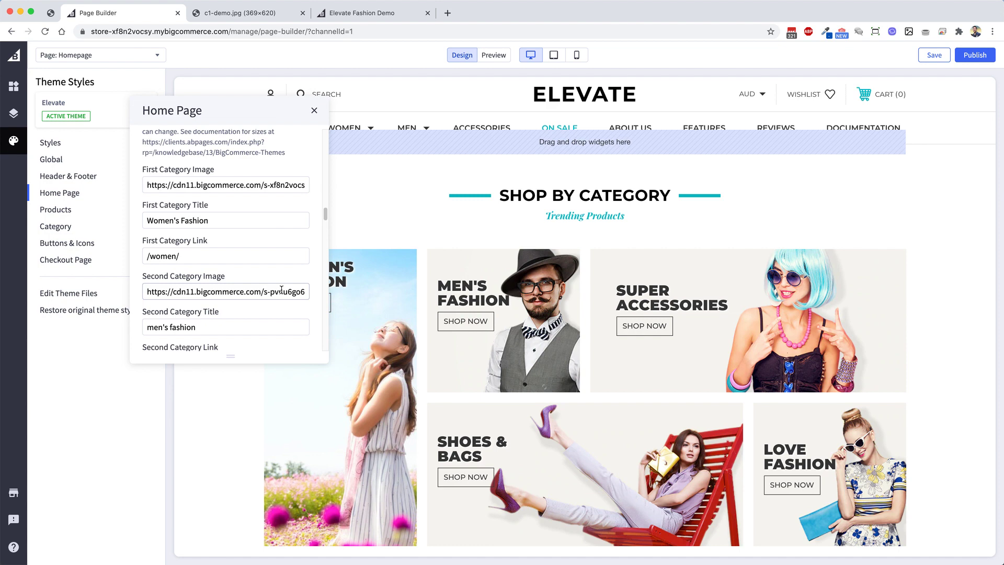
scroll(236, 277, "down", 1)
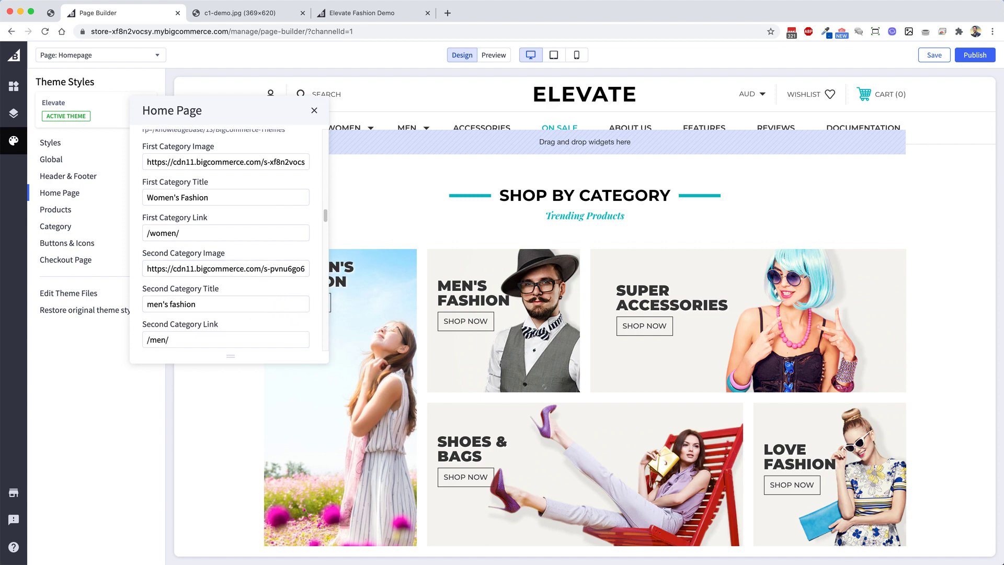
key("super+grave")
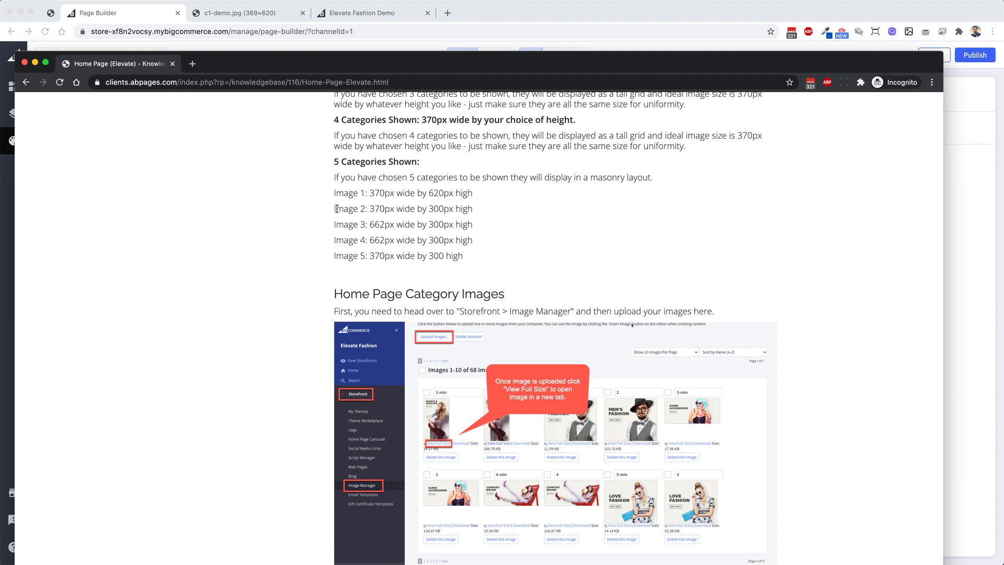
Step: Highlight the recommended sizes for Image 2 (370px × 300px) and Image 3 (662px × 300px)
left_click_drag(336, 208, 468, 210)
left_click(359, 207)
left_click_drag(372, 210, 477, 210)
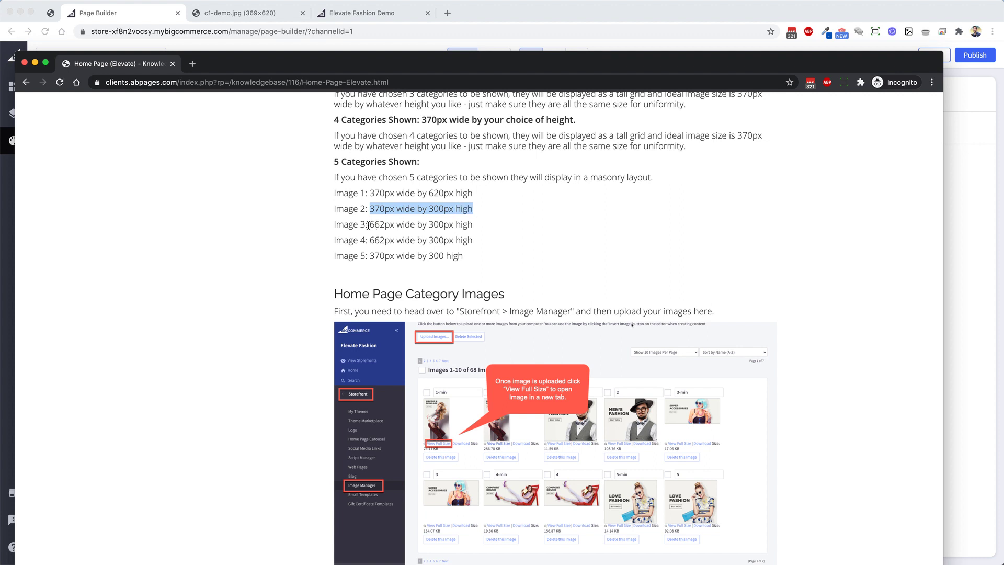
left_click_drag(369, 225, 460, 224)
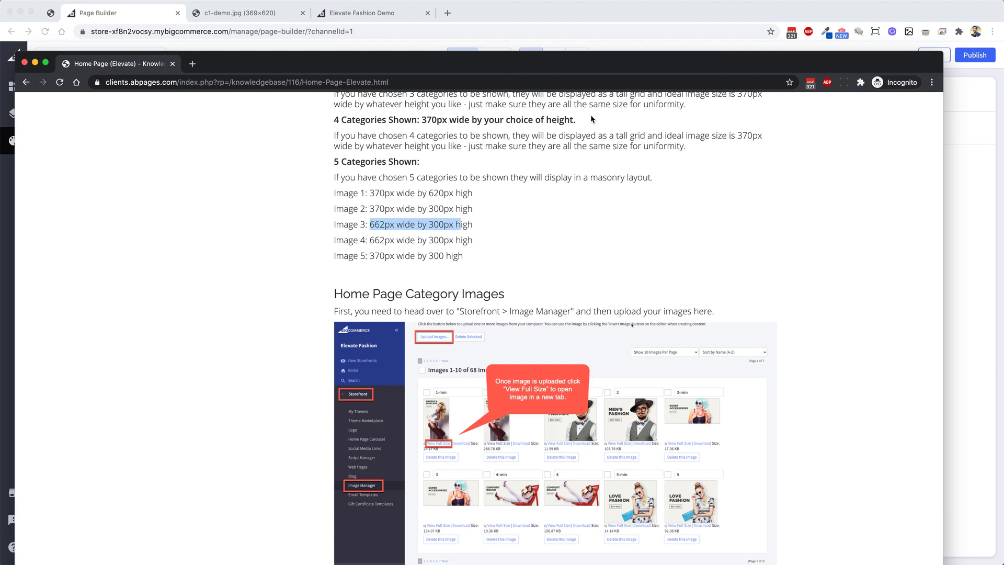
Step: Scroll through the rest of the sizing article, then bring the Page Builder window back to the front
scroll(553, 198, "up", 1)
scroll(553, 198, "up", 10)
scroll(553, 198, "down", 3)
scroll(552, 198, "up", 7)
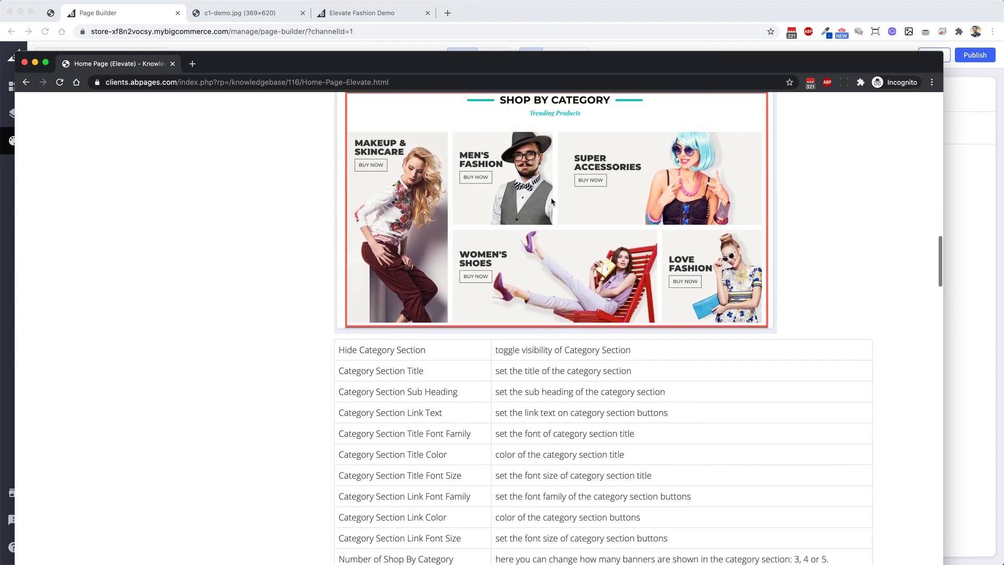
scroll(551, 201, "down", 10)
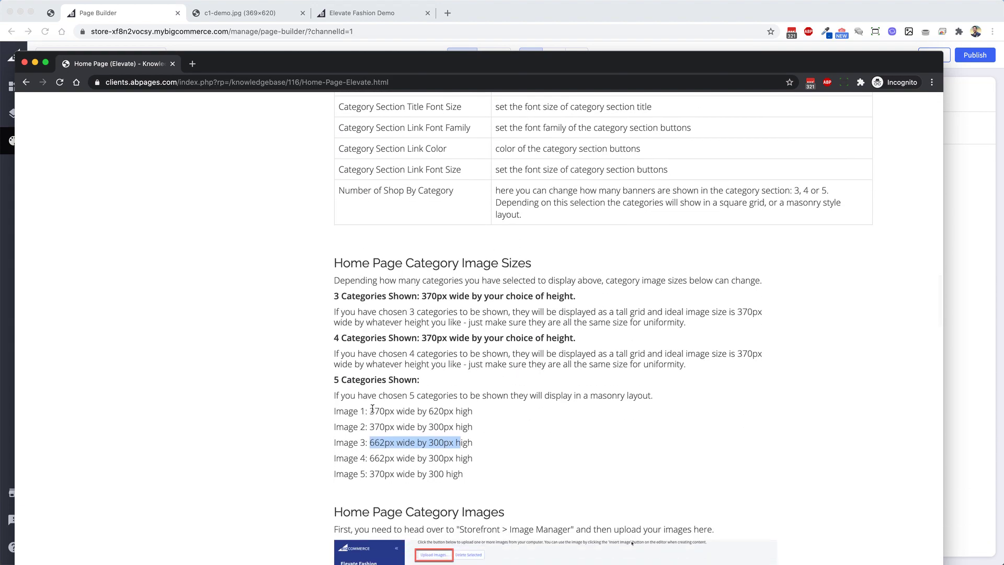
left_click(504, 9)
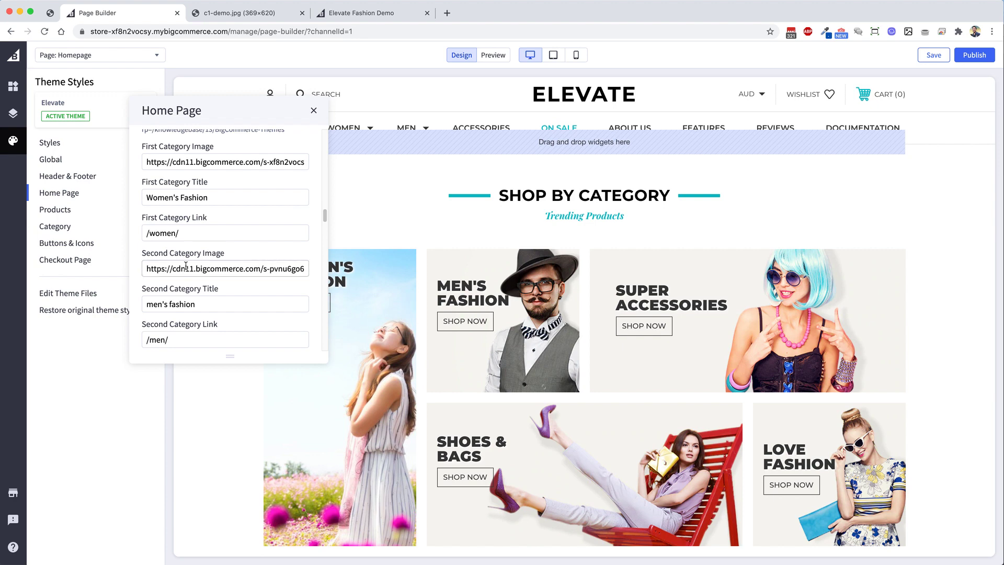
scroll(236, 298, "down", 1)
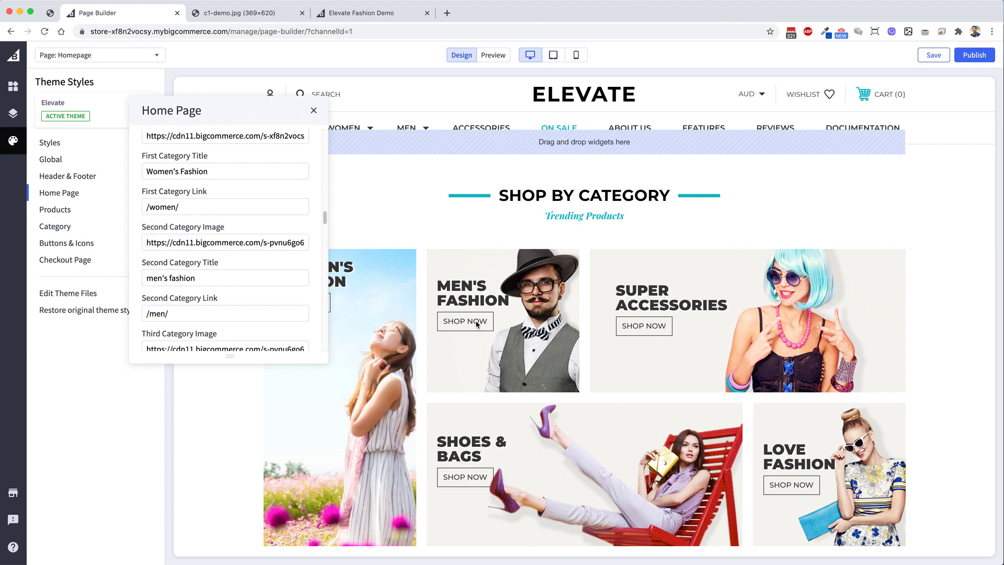
scroll(232, 315, "down", 1)
scroll(232, 315, "down", 2)
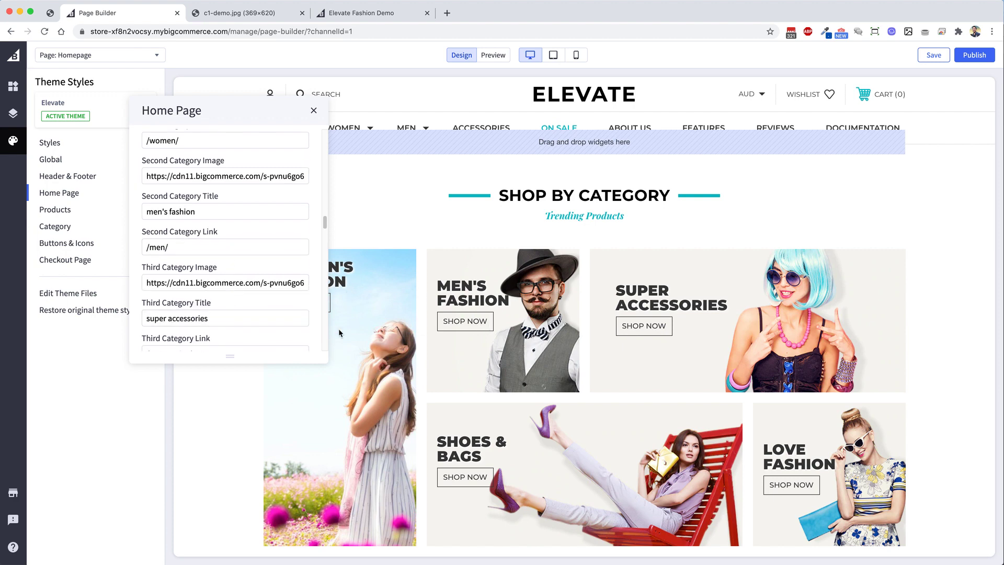
scroll(379, 346, "down", 3)
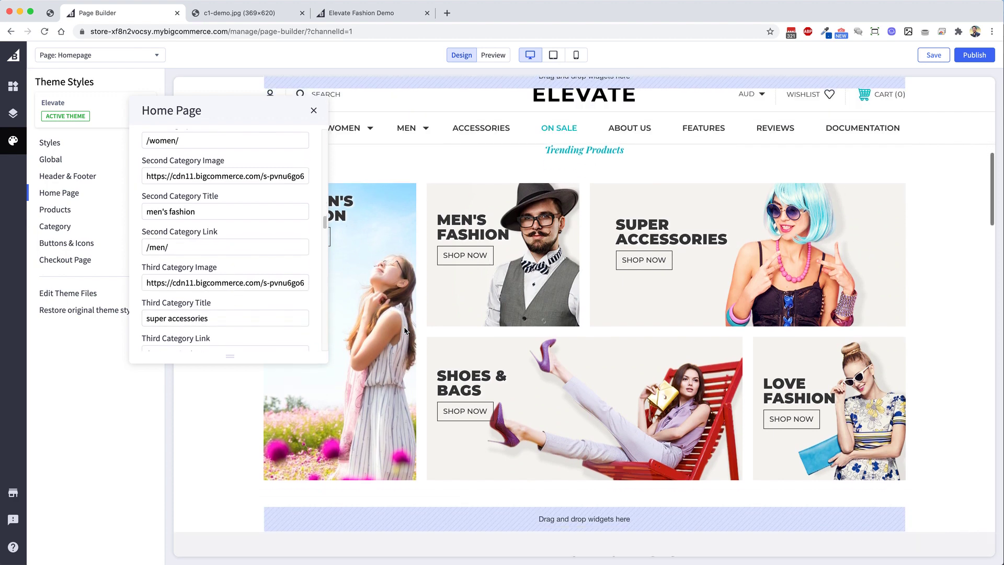